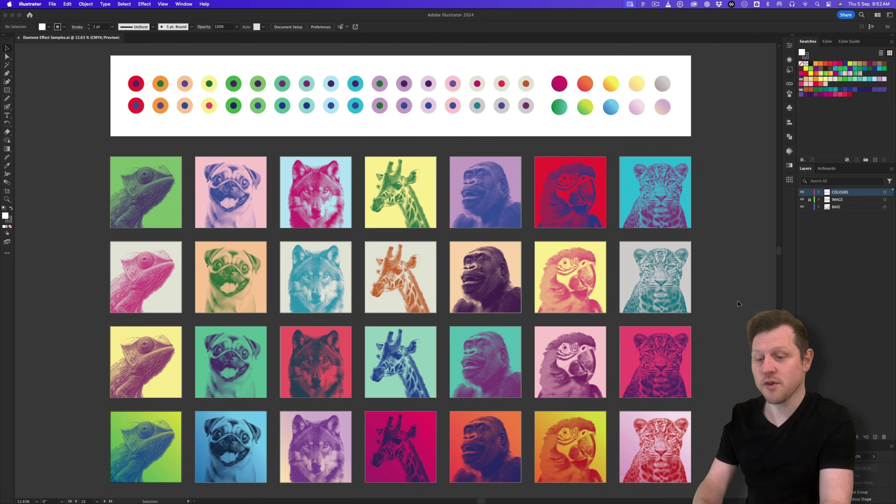
Inspect the top row of duotone animal samples up close, from the chameleon across to the leopard.
{"action": "key", "text": "z"}
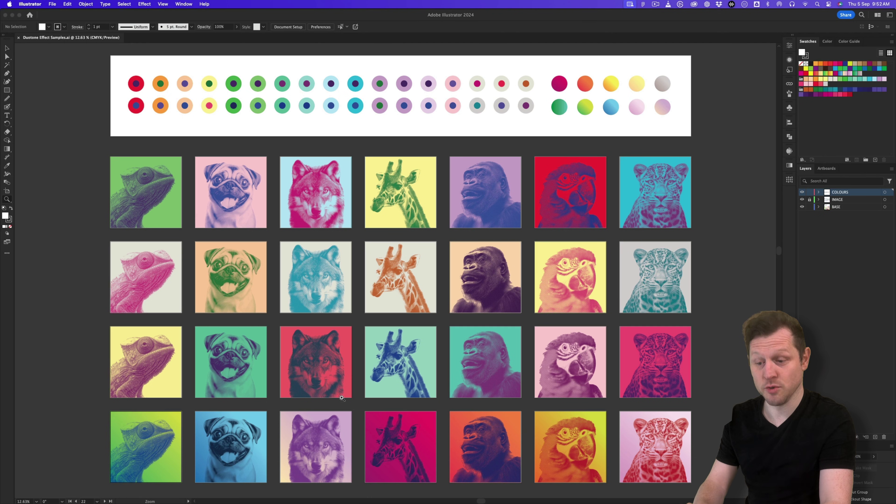
{"action": "left_click_drag", "start_coordinate": [120, 198], "coordinate": [355, 290]}
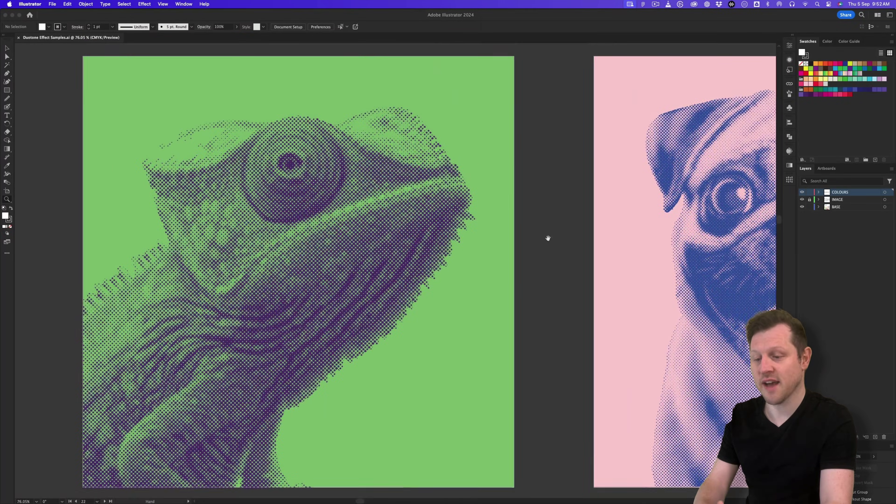
{"action": "scroll", "coordinate": [550, 236], "scroll_direction": "right", "scroll_amount": 15}
{"action": "scroll", "coordinate": [579, 229], "scroll_direction": "right", "scroll_amount": 15}
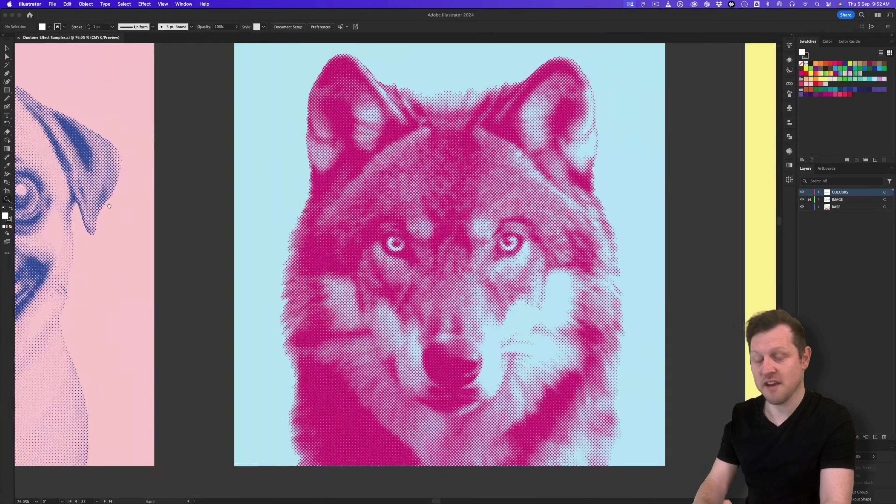
{"action": "scroll", "coordinate": [391, 222], "scroll_direction": "right", "scroll_amount": 20}
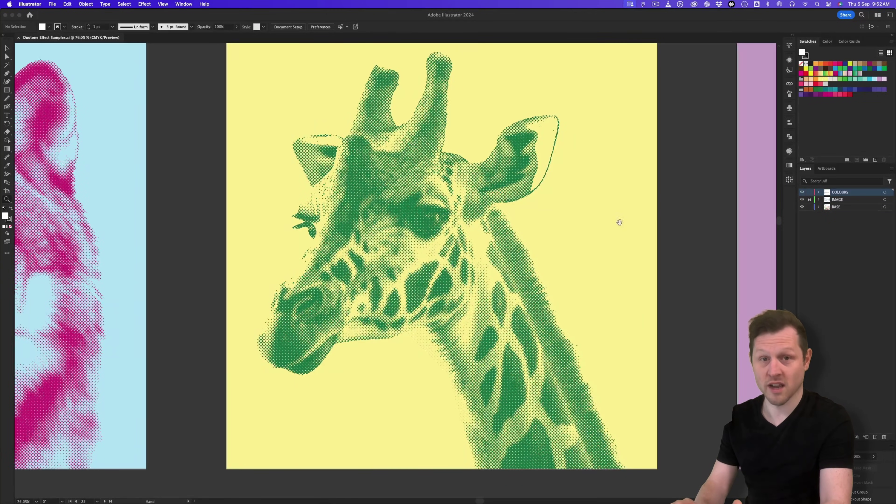
{"action": "scroll", "coordinate": [280, 226], "scroll_direction": "right", "scroll_amount": 20}
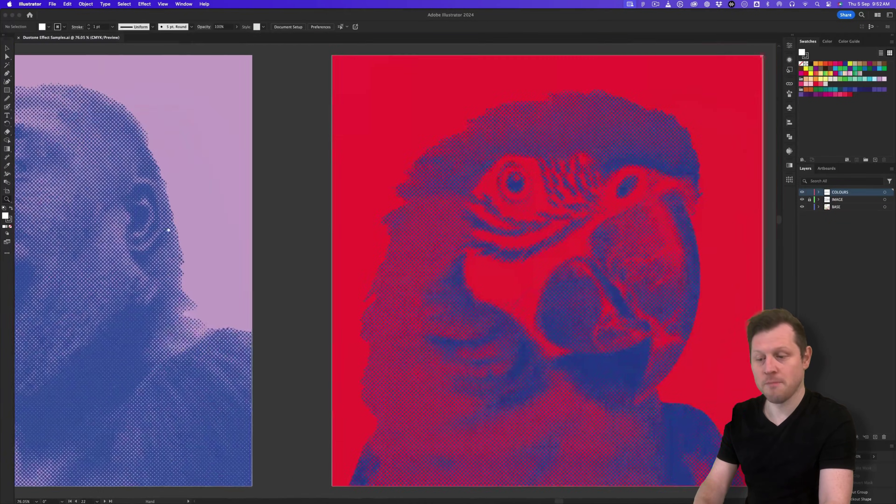
{"action": "scroll", "coordinate": [211, 211], "scroll_direction": "right", "scroll_amount": 10}
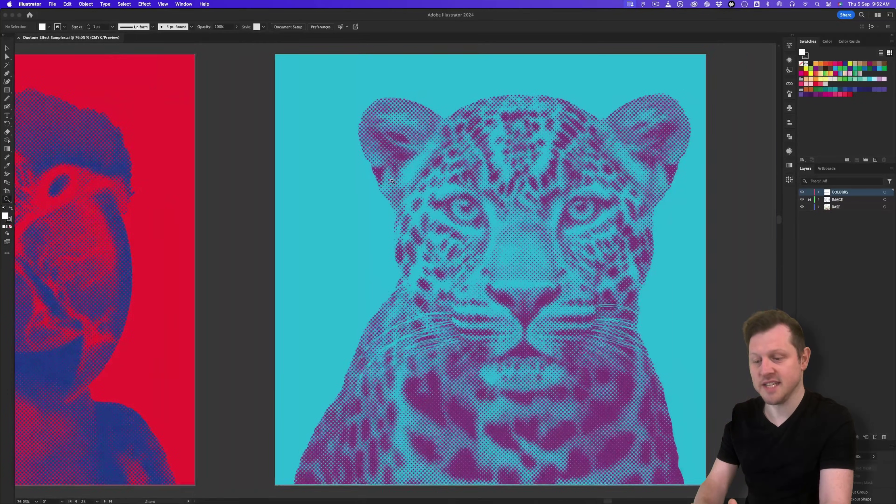
Examine the two-colour sample circles and gradient circles above the grid of duotone animal images.
{"action": "scroll", "coordinate": [588, 304], "scroll_direction": "down", "scroll_amount": 5}
{"action": "scroll", "coordinate": [588, 304], "scroll_direction": "left", "scroll_amount": 20}
{"action": "scroll", "coordinate": [588, 304], "scroll_direction": "up", "scroll_amount": 8}
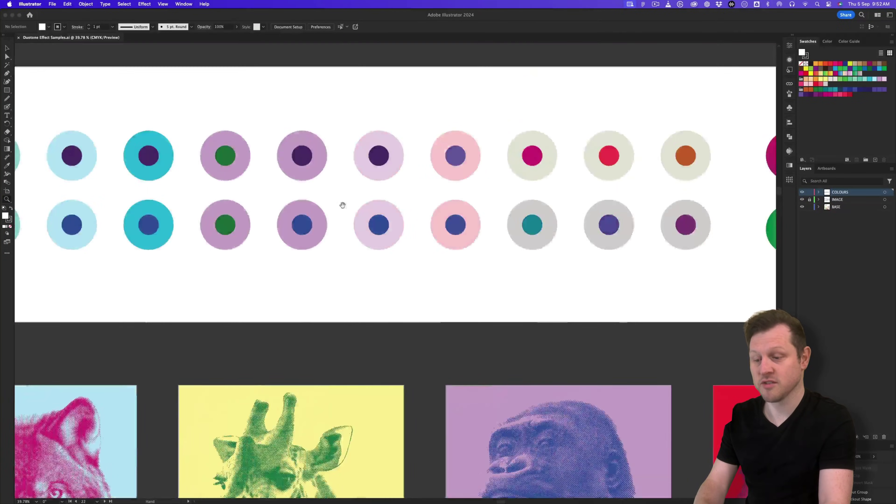
{"action": "scroll", "coordinate": [515, 232], "scroll_direction": "down", "scroll_amount": 3}
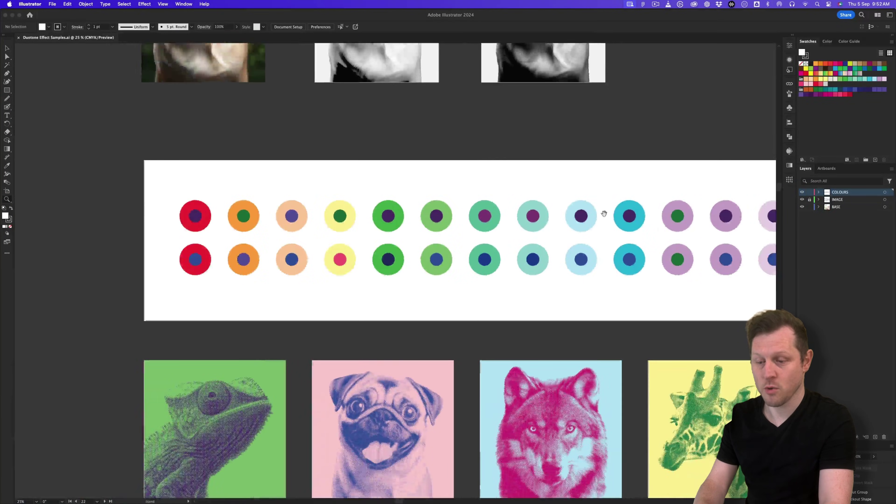
{"action": "scroll", "coordinate": [696, 200], "scroll_direction": "right", "scroll_amount": 6}
{"action": "scroll", "coordinate": [635, 218], "scroll_direction": "down", "scroll_amount": 3}
{"action": "scroll", "coordinate": [613, 229], "scroll_direction": "down", "scroll_amount": 2}
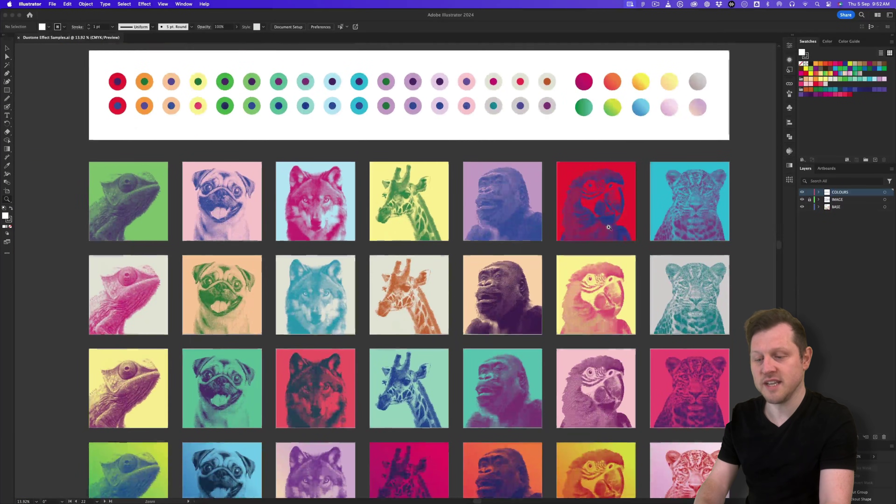
{"action": "left_click_drag", "start_coordinate": [608, 227], "coordinate": [590, 233]}
{"action": "left_click_drag", "start_coordinate": [641, 260], "coordinate": [620, 255]}
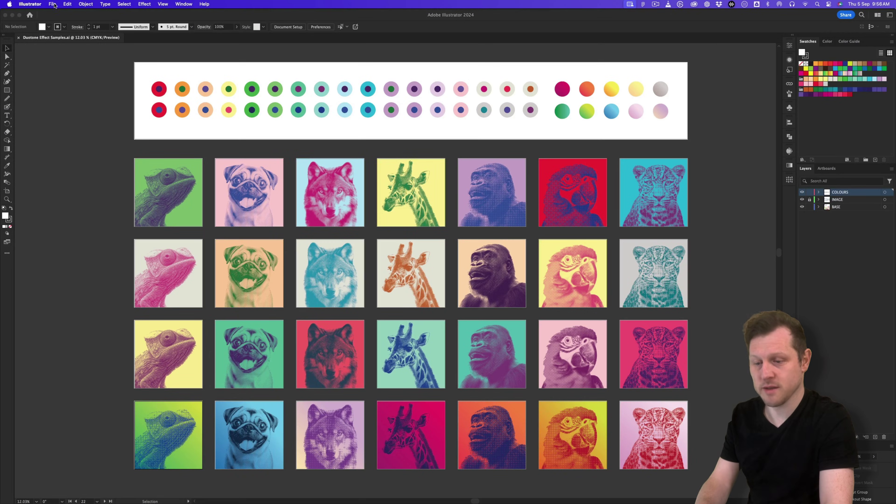
Start a new document from the Print presets and change its units to pixels.
{"action": "left_click", "coordinate": [54, 4]}
{"action": "left_click", "coordinate": [62, 14]}
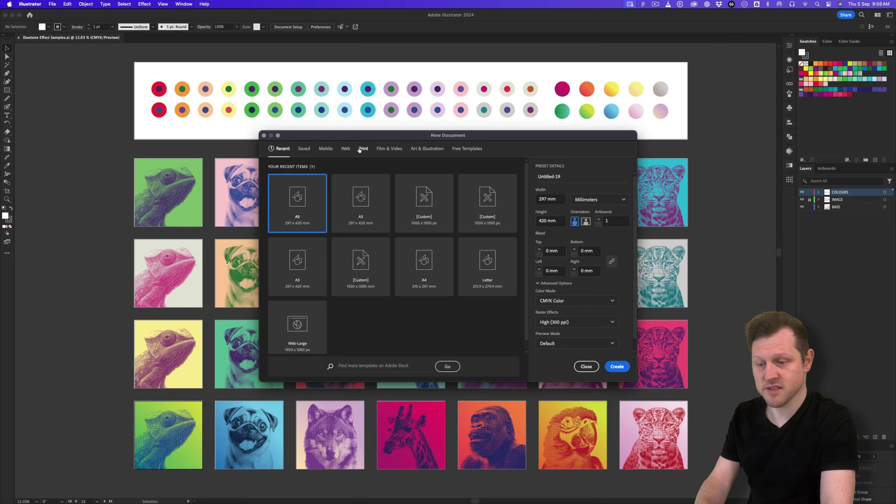
{"action": "left_click", "coordinate": [363, 149]}
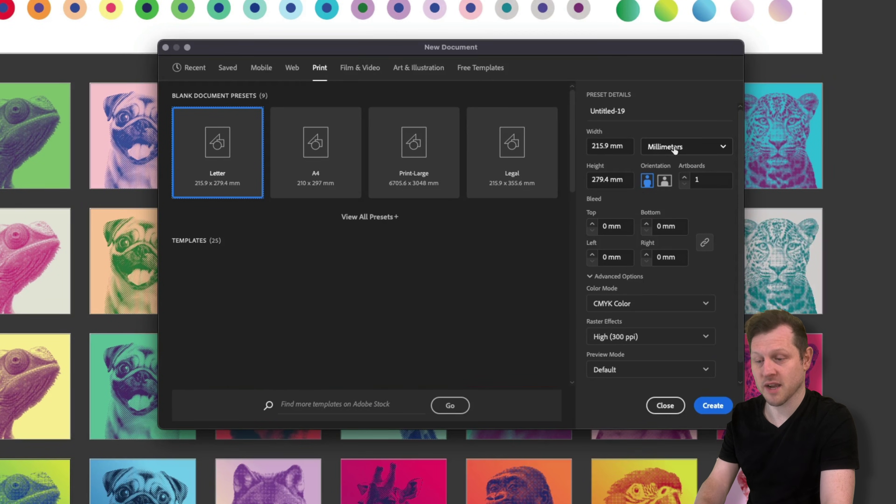
{"action": "left_click", "coordinate": [675, 150]}
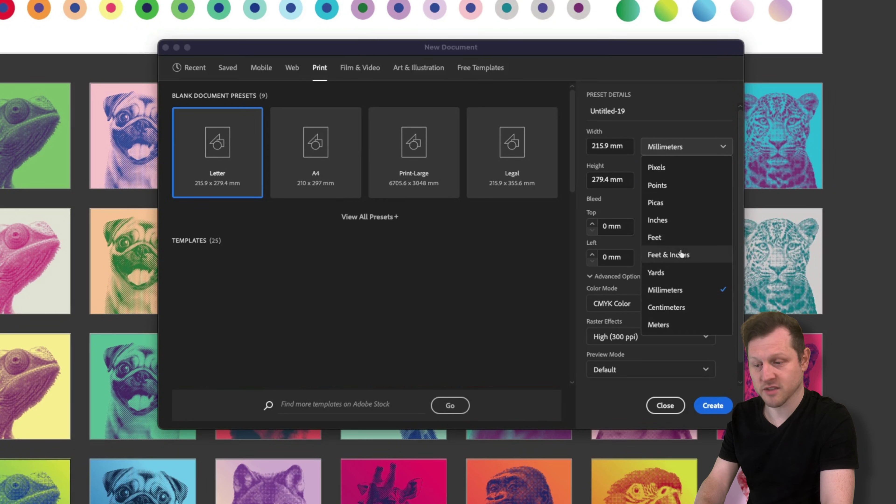
{"action": "left_click", "coordinate": [663, 168]}
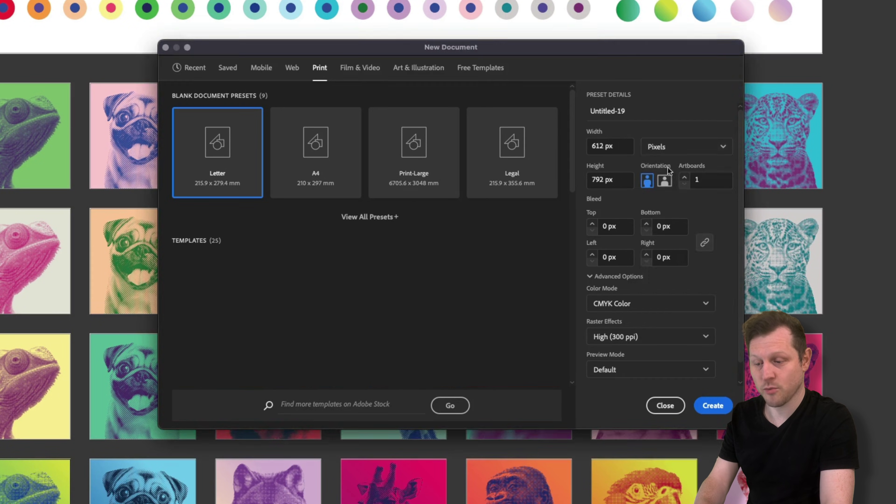
Set the new document to 1000 x 1000 px with 6 artboards in CMYK colour mode, and create it.
{"action": "type", "text": "1000"}
{"action": "key", "text": "Tab"}
{"action": "type", "text": "1"}
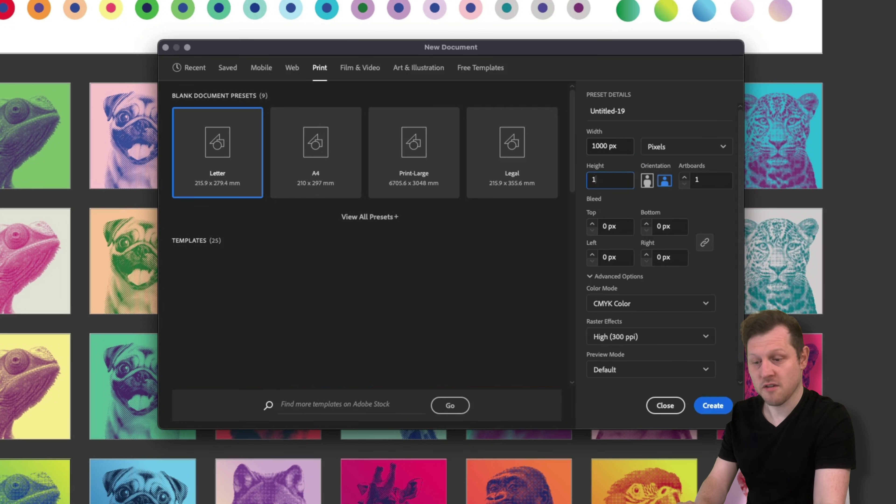
{"action": "key", "text": "Tab"}
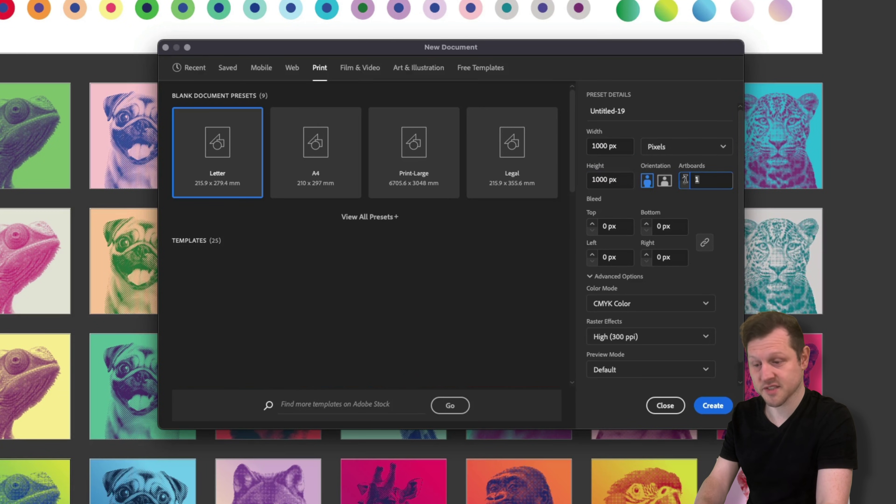
{"action": "left_click", "coordinate": [638, 307]}
{"action": "left_click", "coordinate": [670, 344]}
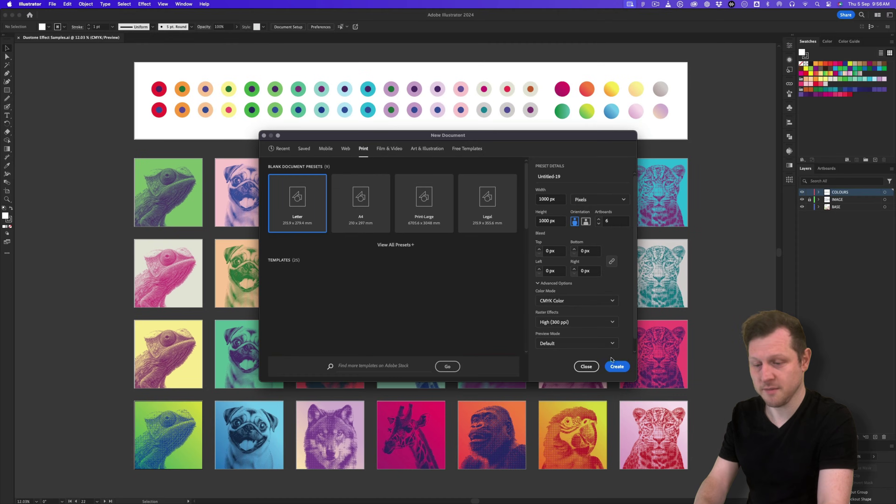
{"action": "left_click", "coordinate": [613, 365]}
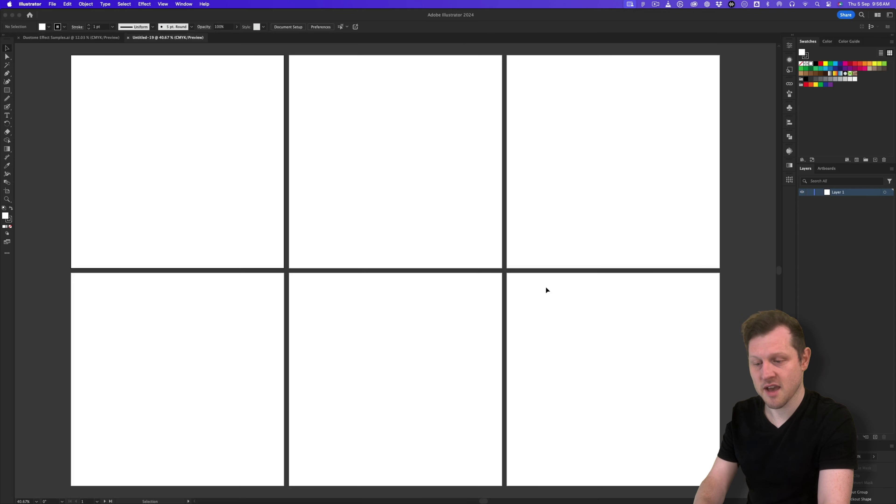
Rearrange all artboards in 3 columns with a spacing of 200 px.
{"action": "key", "text": "z"}
{"action": "left_click", "coordinate": [832, 169]}
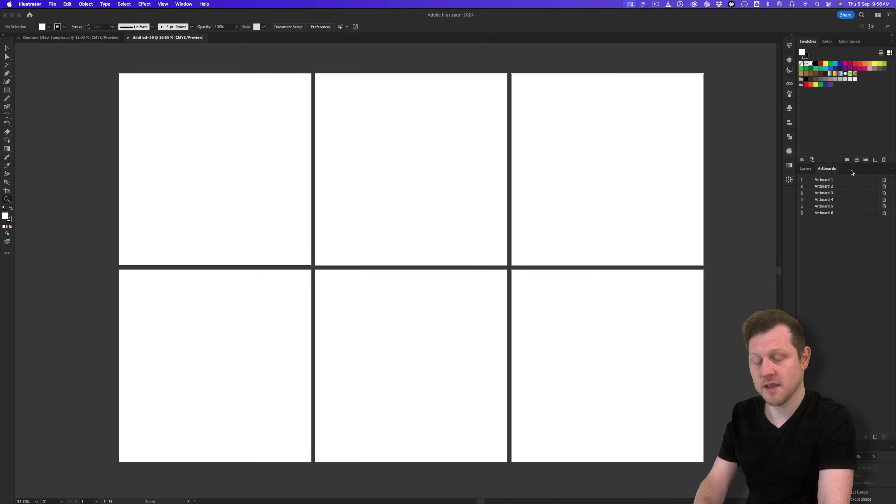
{"action": "left_click", "coordinate": [892, 171]}
{"action": "left_click", "coordinate": [861, 227]}
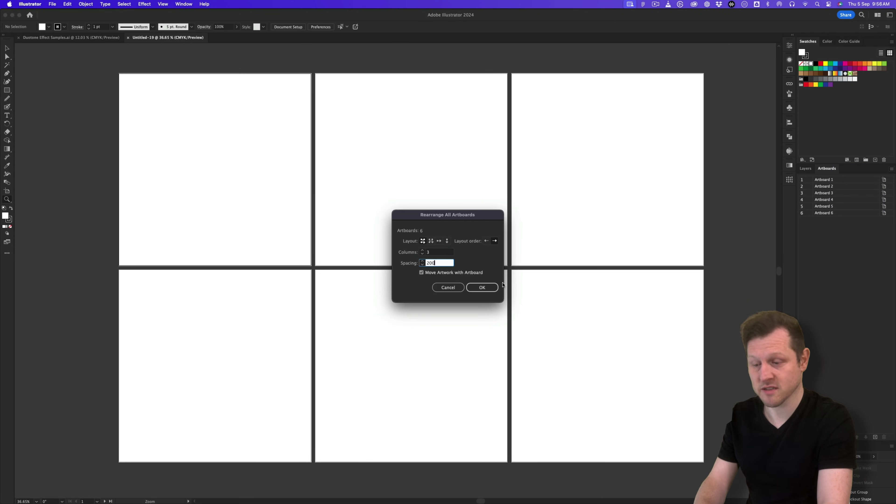
{"action": "left_click", "coordinate": [481, 287]}
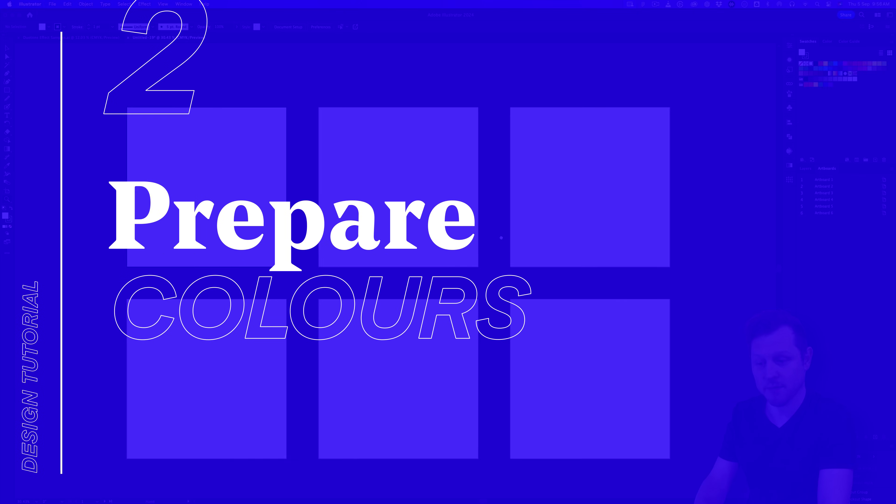
Copy all the colour sample circles from Duotone Effect Samples.ai and return to the new document.
{"action": "scroll", "coordinate": [517, 216], "scroll_direction": "down", "scroll_amount": 1}
{"action": "left_click_drag", "start_coordinate": [532, 215], "coordinate": [514, 220]}
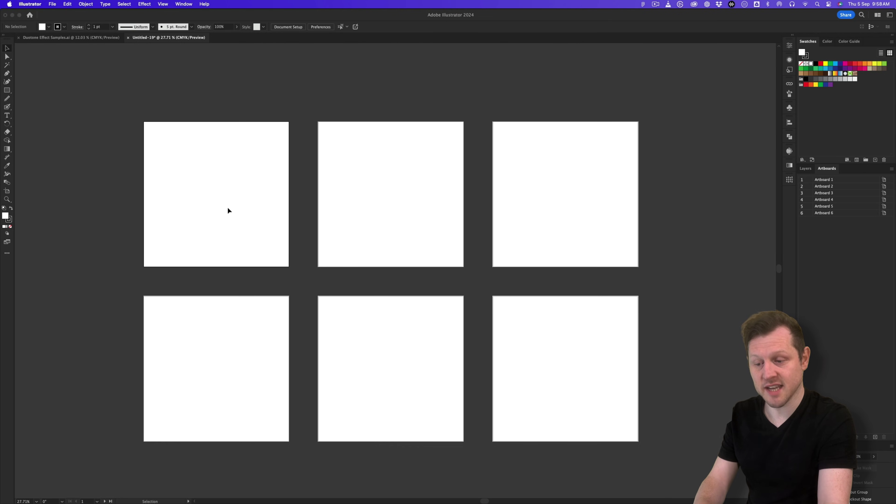
{"action": "key", "text": "z"}
{"action": "left_click_drag", "start_coordinate": [335, 244], "coordinate": [427, 220]}
{"action": "left_click", "coordinate": [51, 38]}
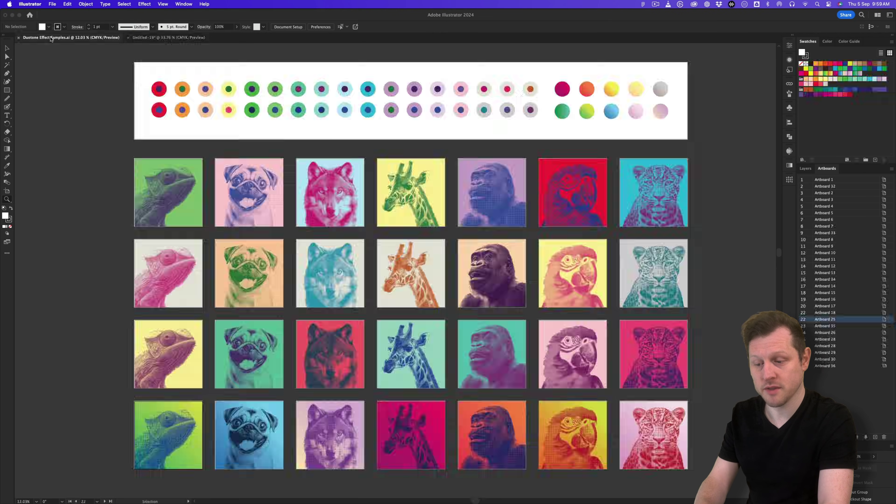
{"action": "key", "text": "a"}
{"action": "left_click_drag", "start_coordinate": [129, 77], "coordinate": [683, 122]}
{"action": "left_click", "coordinate": [163, 37]}
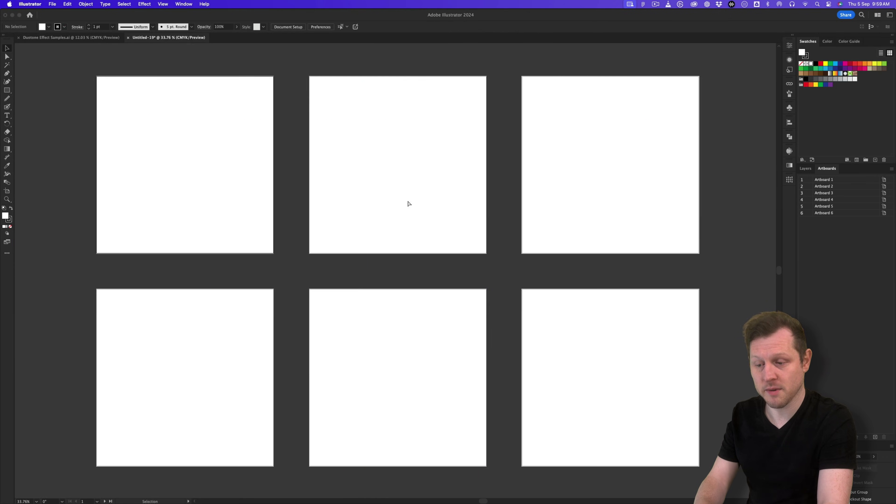
Paste the colour sample circles into the new document and position them above the top row of artboards.
{"action": "key", "text": "super+v"}
{"action": "left_click_drag", "start_coordinate": [441, 177], "coordinate": [391, 209]}
{"action": "left_click_drag", "start_coordinate": [391, 209], "coordinate": [399, 129]}
{"action": "left_click", "coordinate": [405, 84]}
{"action": "key", "text": "z"}
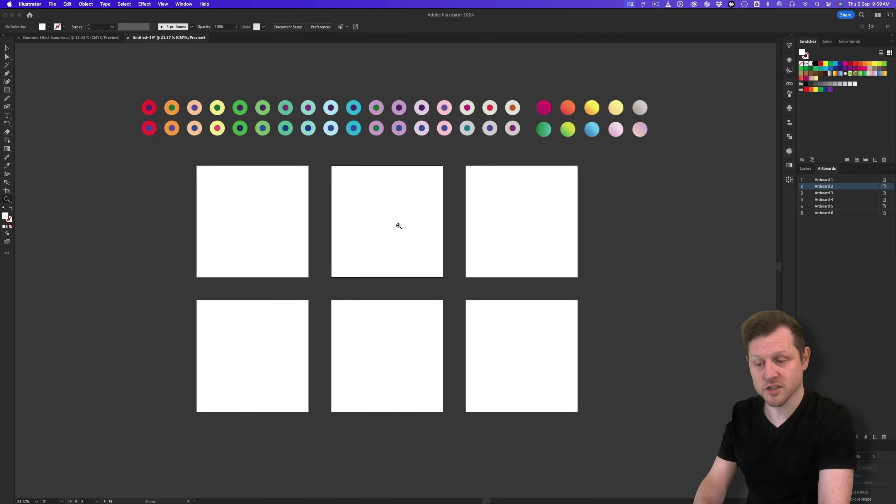
{"action": "left_click_drag", "start_coordinate": [398, 226], "coordinate": [410, 217]}
{"action": "key", "text": "v"}
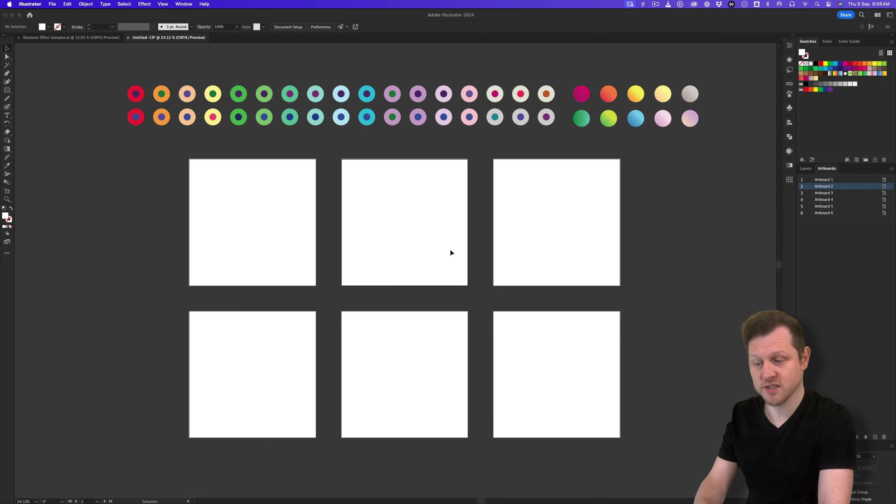
Load the swatch library file Duotone Swatch Library.ai and move the opened library clear of the artboards.
{"action": "left_click", "coordinate": [891, 42]}
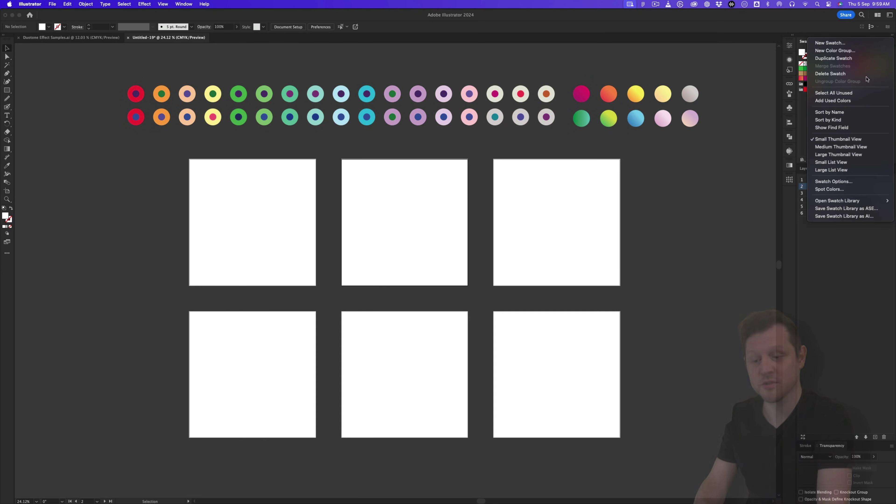
{"action": "mouse_move", "coordinate": [855, 203]}
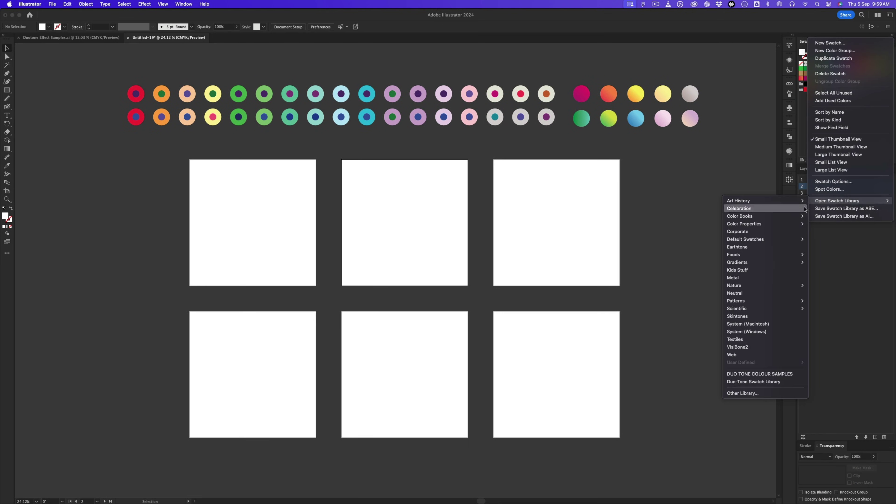
{"action": "left_click", "coordinate": [769, 394]}
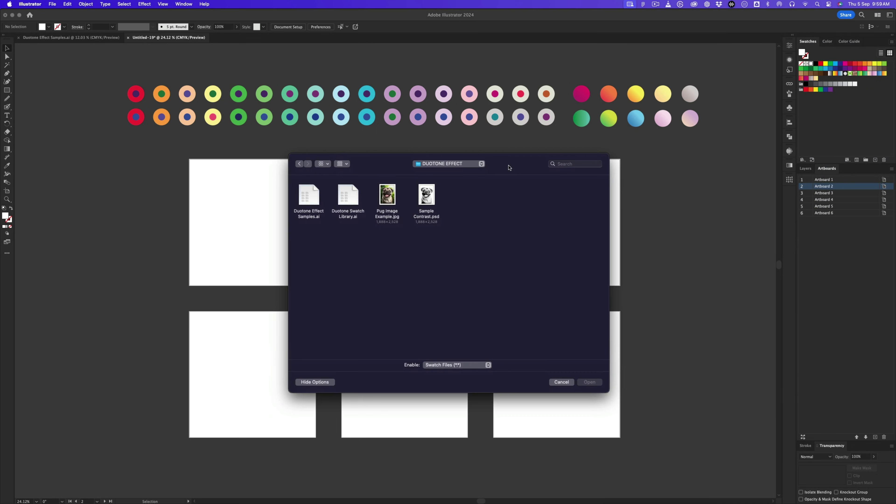
{"action": "left_click", "coordinate": [338, 197]}
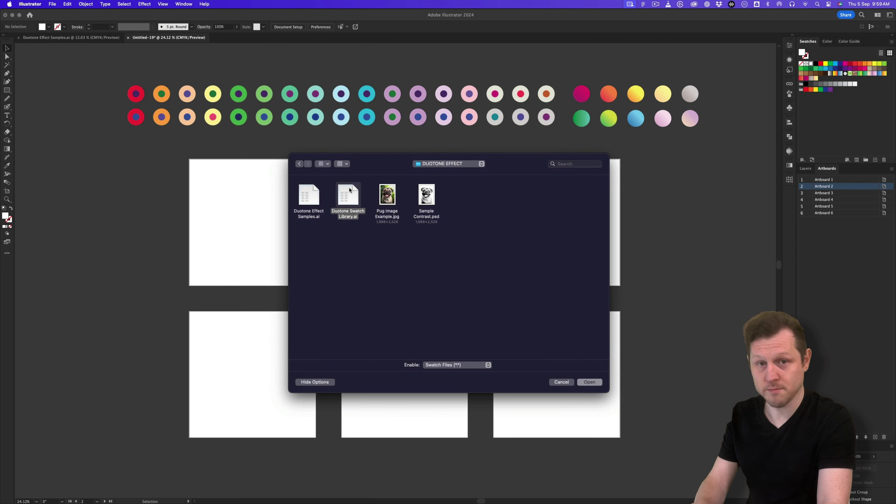
{"action": "double_click", "coordinate": [347, 198]}
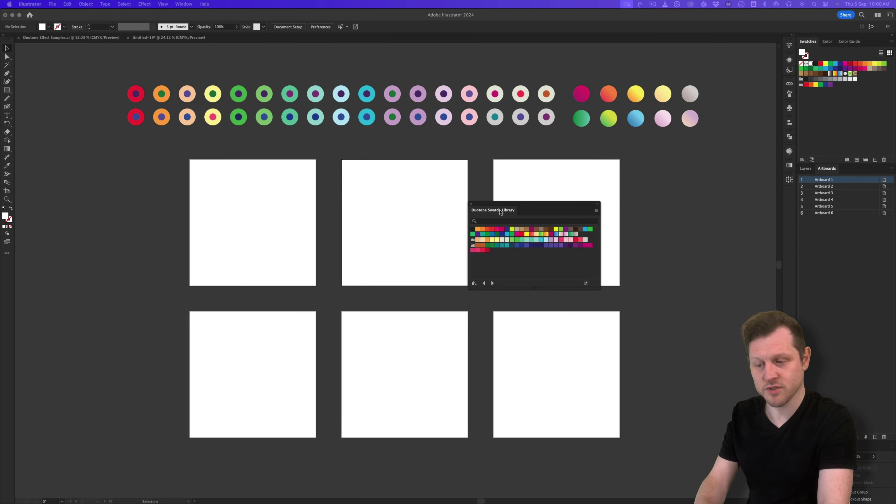
{"action": "left_click_drag", "start_coordinate": [494, 212], "coordinate": [789, 195]}
{"action": "left_click_drag", "start_coordinate": [649, 271], "coordinate": [700, 296]}
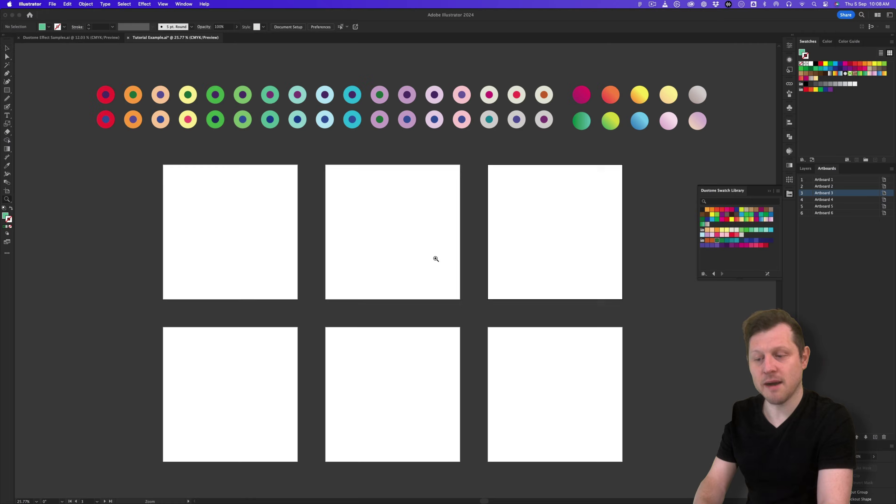
Draw a rectangle about 996 px square covering the first artboard.
{"action": "key", "text": "z"}
{"action": "left_click", "coordinate": [433, 248]}
{"action": "left_click", "coordinate": [473, 237], "text": "alt"}
{"action": "left_click_drag", "start_coordinate": [490, 271], "coordinate": [476, 244]}
{"action": "left_click", "coordinate": [479, 225], "text": "alt"}
{"action": "key", "text": "v"}
{"action": "left_click", "coordinate": [7, 90]}
{"action": "left_click_drag", "start_coordinate": [133, 143], "coordinate": [287, 295]}
{"action": "key", "text": "v"}
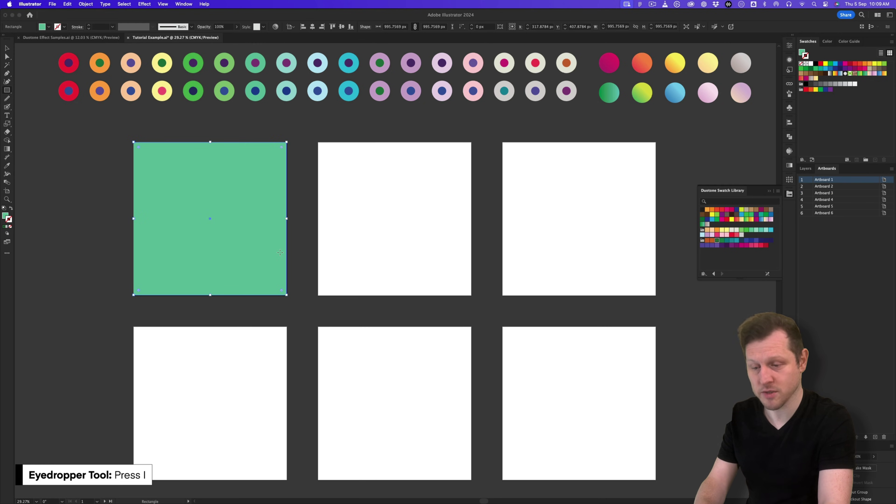
Fill the rectangle with pale yellow sampled from the yellow circle with the green centre using the Eyedropper.
{"action": "key", "text": "i"}
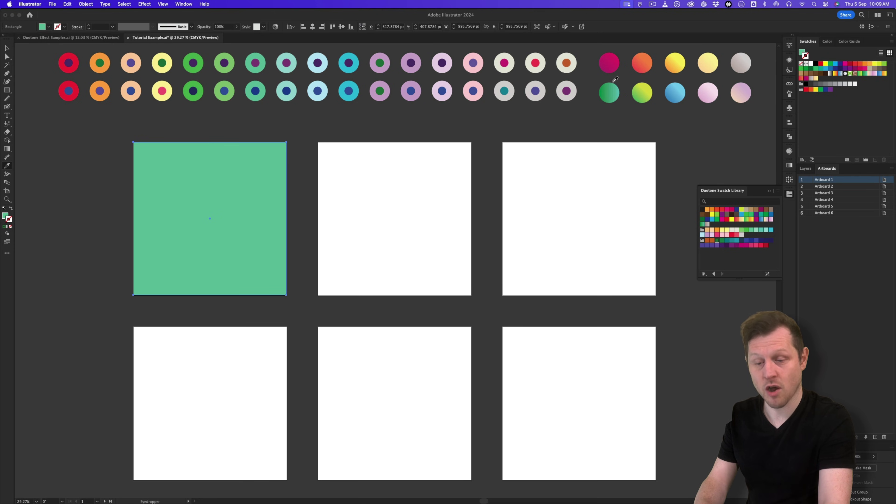
{"action": "left_click", "coordinate": [168, 59]}
{"action": "key", "text": "v"}
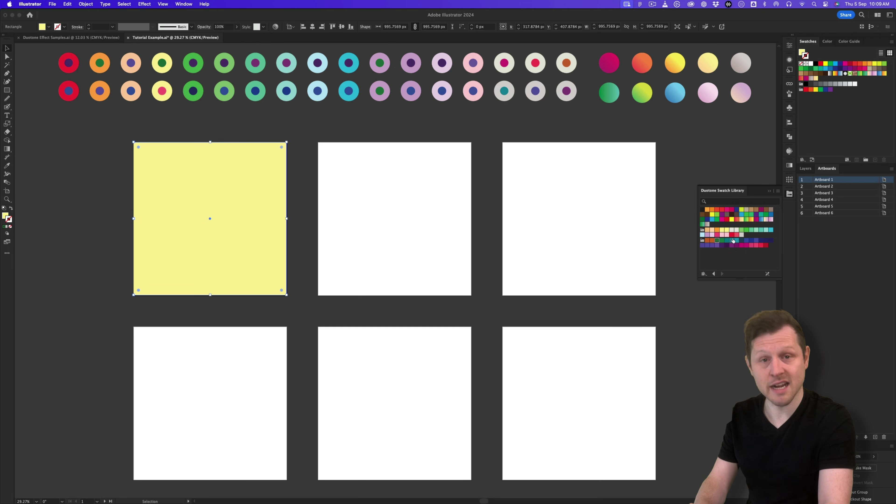
Apply the pale yellow swatch from the Duotone Swatch Library to the rectangle's stroke.
{"action": "left_click", "coordinate": [721, 231]}
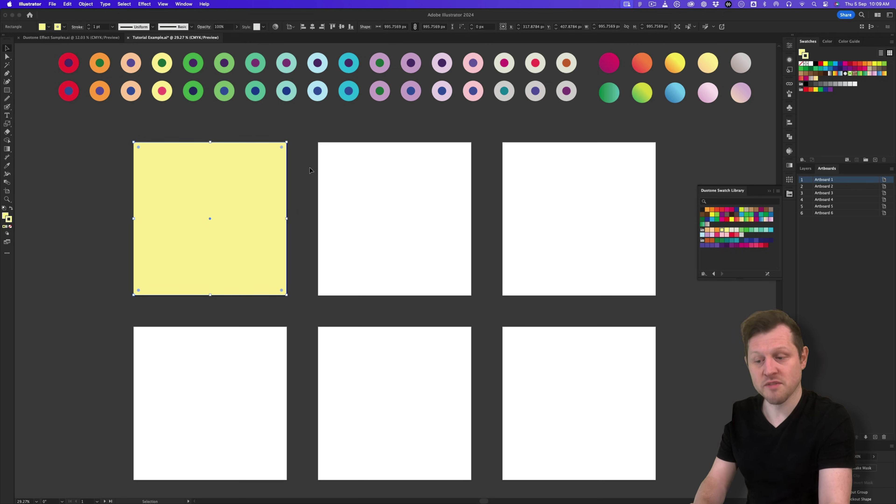
{"action": "left_click", "coordinate": [347, 170]}
{"action": "scroll", "coordinate": [416, 221], "scroll_direction": "down", "scroll_amount": 3}
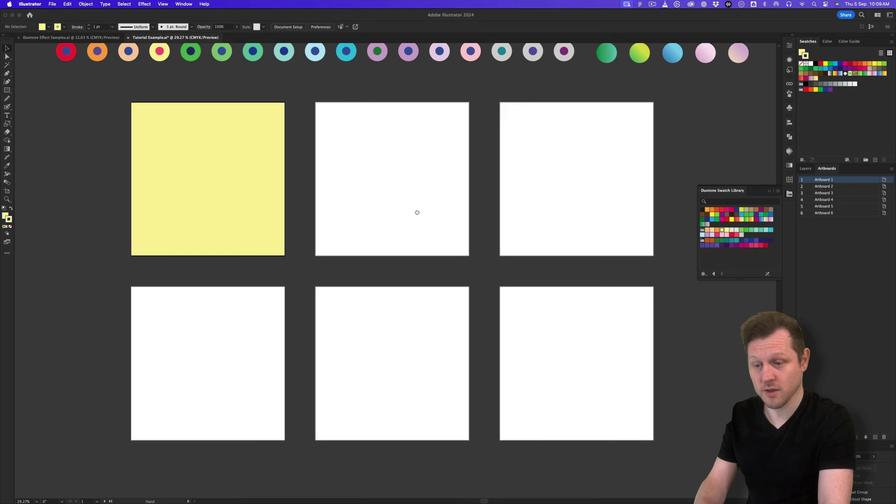
Cut the yellow rectangle from the first artboard and paste it in the same position on all six artboards.
{"action": "left_click", "coordinate": [214, 176]}
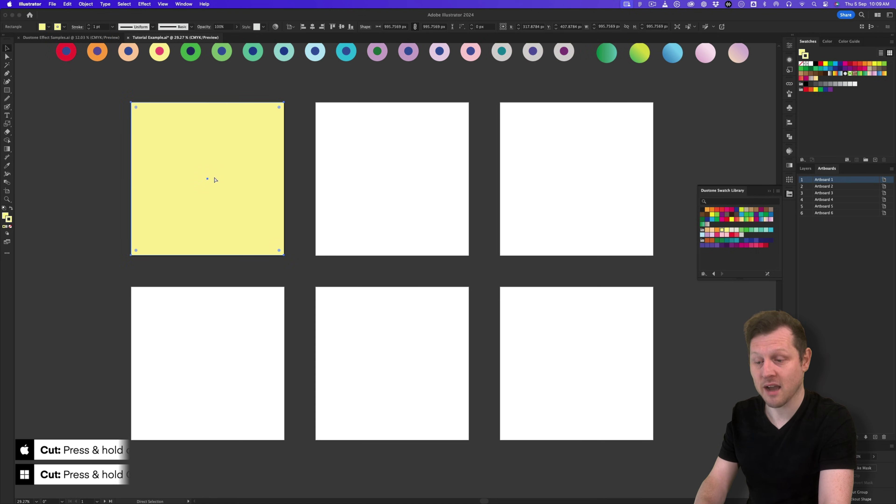
{"action": "key", "text": "super+x"}
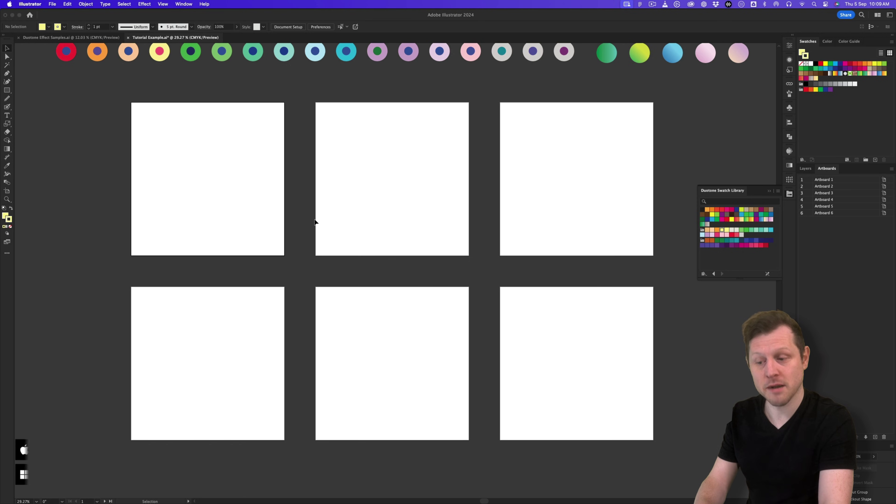
{"action": "key", "text": "a"}
{"action": "key", "text": "shift"}
{"action": "key", "text": "alt+shift+super+v"}
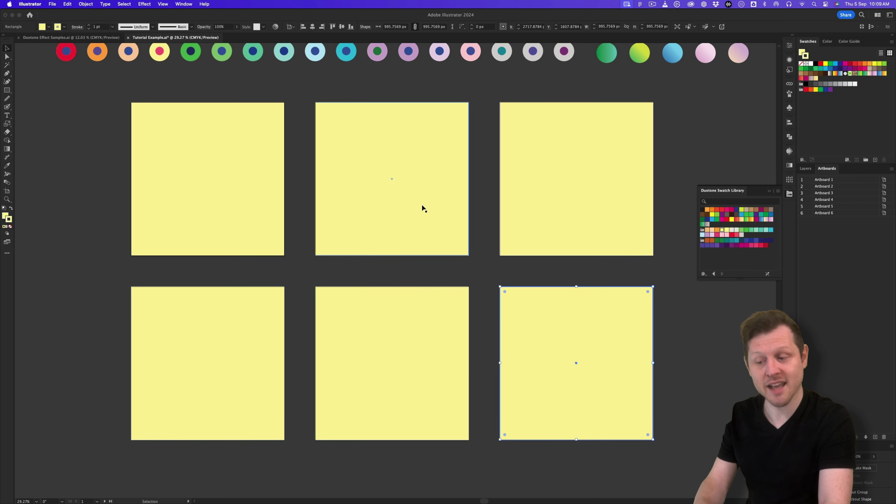
{"action": "left_click", "coordinate": [488, 281]}
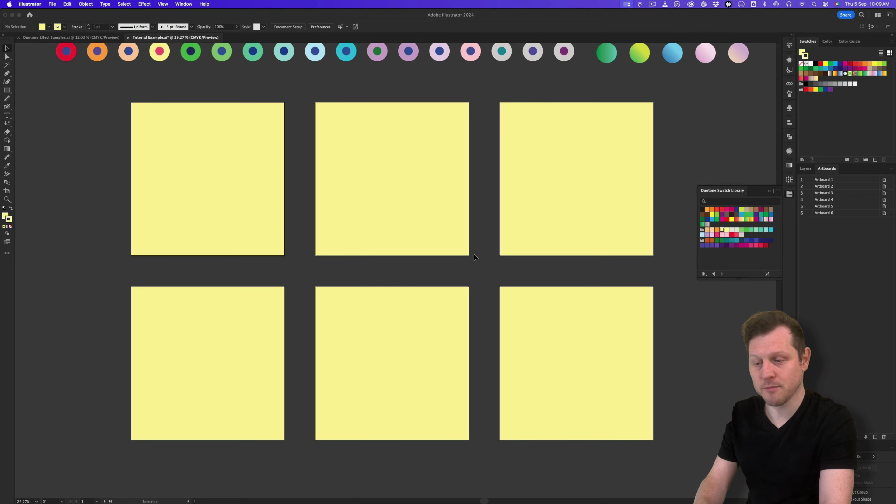
Recolour the second artboard's rectangle peach and the third's orange by sampling the matching circles with the Eyedropper.
{"action": "scroll", "coordinate": [473, 258], "scroll_direction": "up", "scroll_amount": 3}
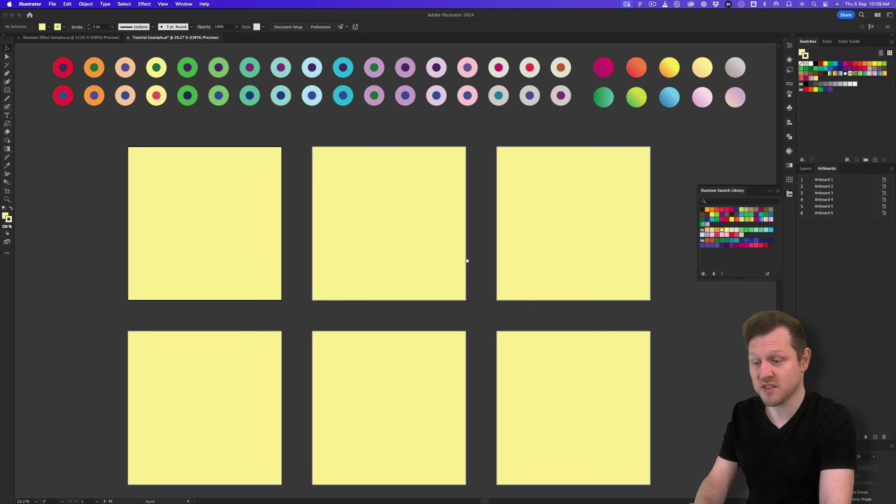
{"action": "left_click", "coordinate": [425, 183]}
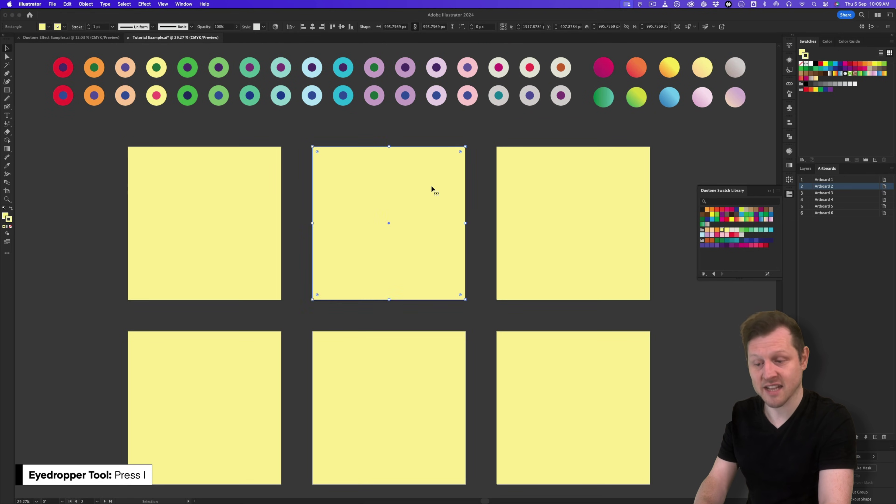
{"action": "key", "text": "i"}
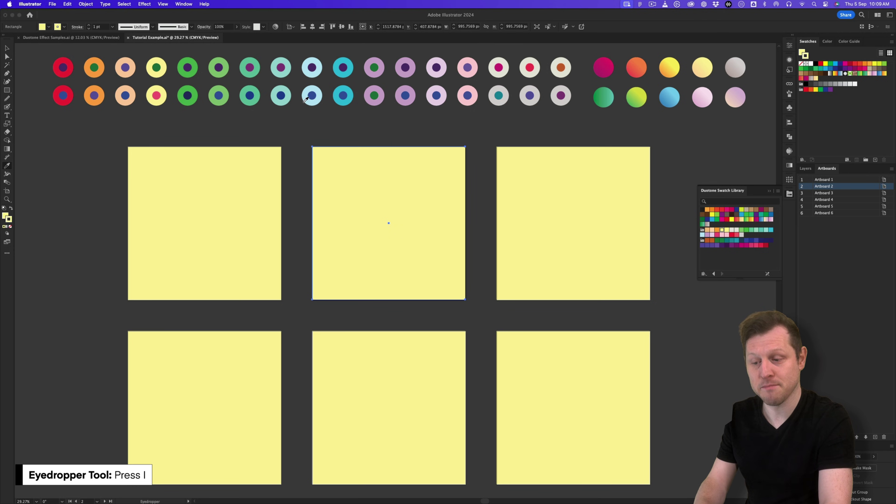
{"action": "left_click", "coordinate": [96, 58]}
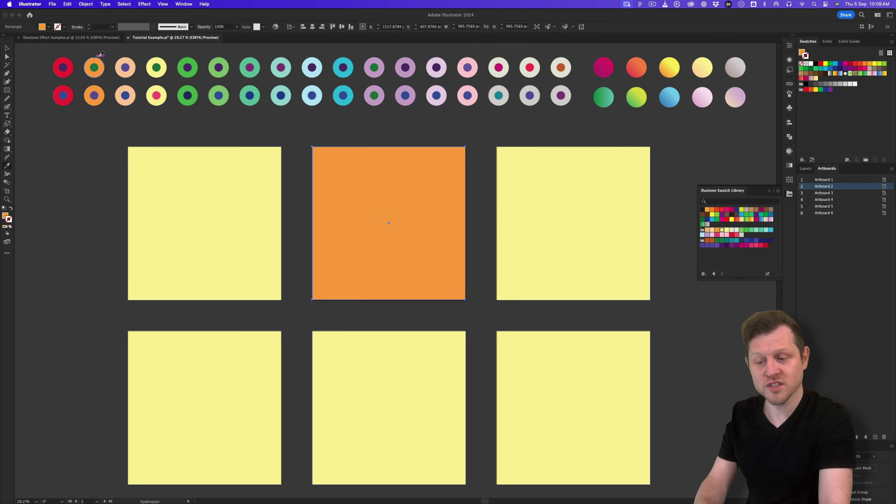
{"action": "left_click", "coordinate": [132, 59]}
{"action": "key", "text": "v"}
{"action": "left_click", "coordinate": [535, 176]}
{"action": "key", "text": "i"}
{"action": "left_click", "coordinate": [99, 56]}
Recolour the rectangles on artboards 4, 5 and 6 pink, light green and turquoise by sampling the matching circles.
{"action": "left_click", "coordinate": [208, 361], "text": "super"}
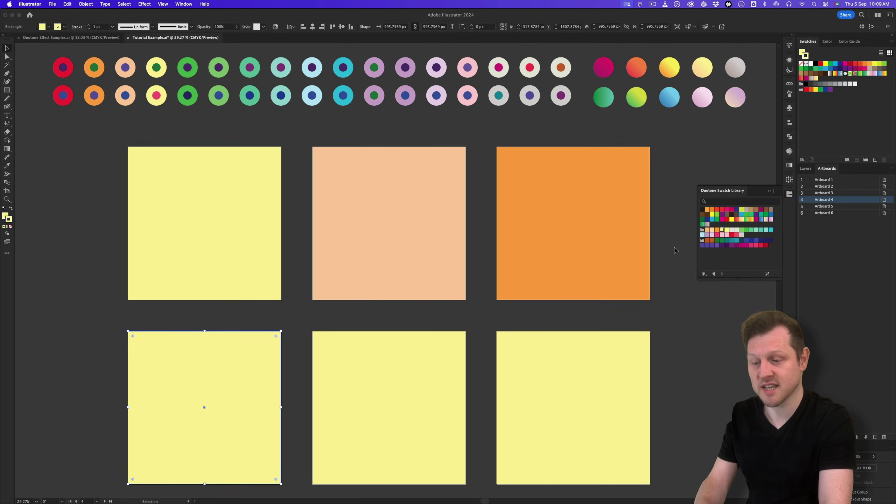
{"action": "left_click", "coordinate": [467, 59]}
{"action": "left_click", "coordinate": [429, 359], "text": "super"}
{"action": "left_click", "coordinate": [217, 67]}
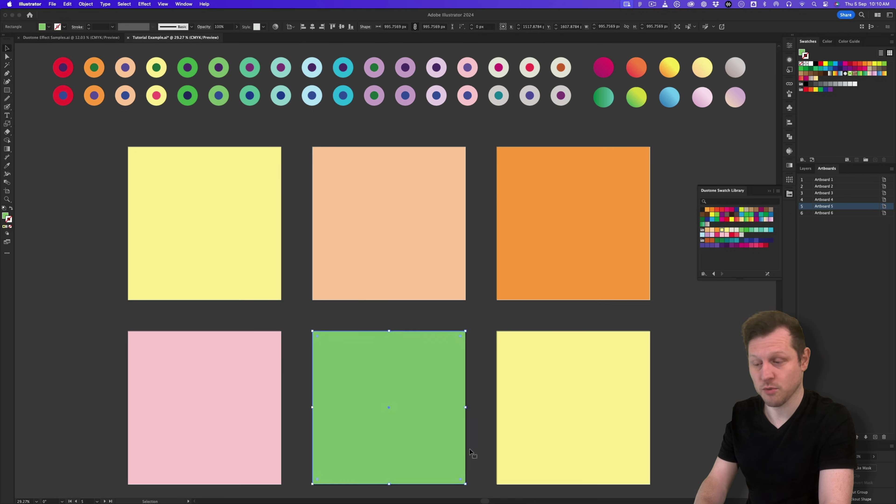
{"action": "left_click", "coordinate": [499, 436], "text": "super"}
{"action": "left_click", "coordinate": [350, 61]}
{"action": "key", "text": "v"}
{"action": "left_click", "coordinate": [350, 127]}
Rename Layer 1 to BASE.
{"action": "scroll", "coordinate": [377, 249], "scroll_direction": "up", "scroll_amount": 3}
{"action": "scroll", "coordinate": [438, 240], "scroll_direction": "down", "scroll_amount": 2}
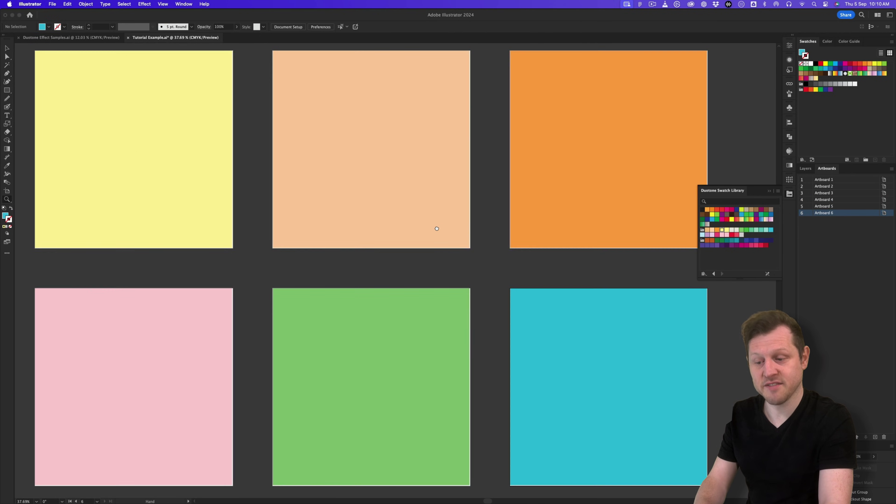
{"action": "scroll", "coordinate": [437, 234], "scroll_direction": "down", "scroll_amount": 1}
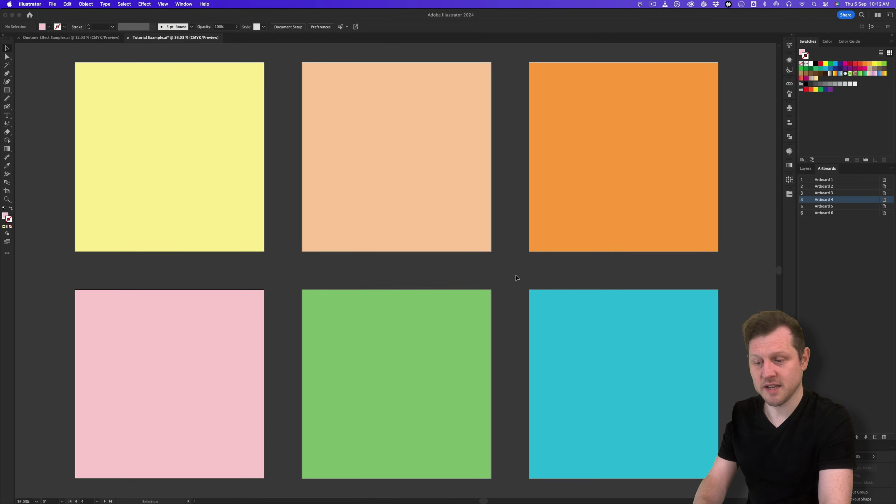
{"action": "left_click", "coordinate": [805, 168]}
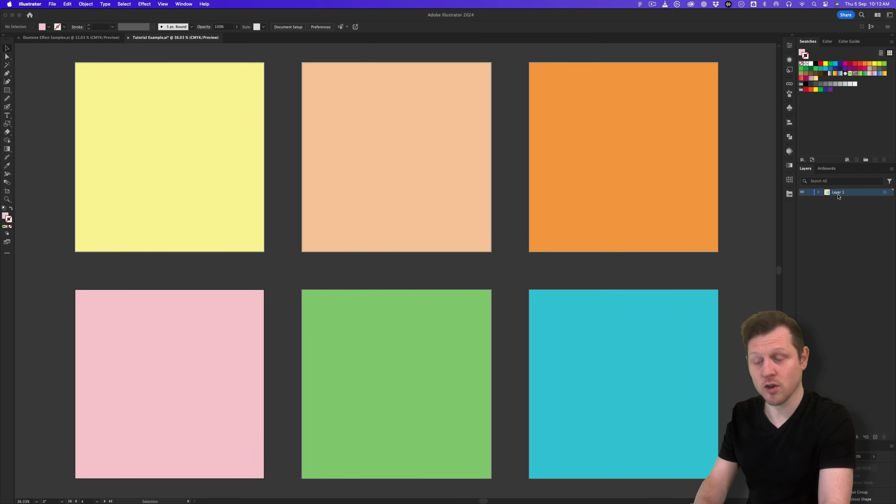
{"action": "double_click", "coordinate": [837, 193]}
{"action": "type", "text": "BASE"}
{"action": "key", "text": "Return"}
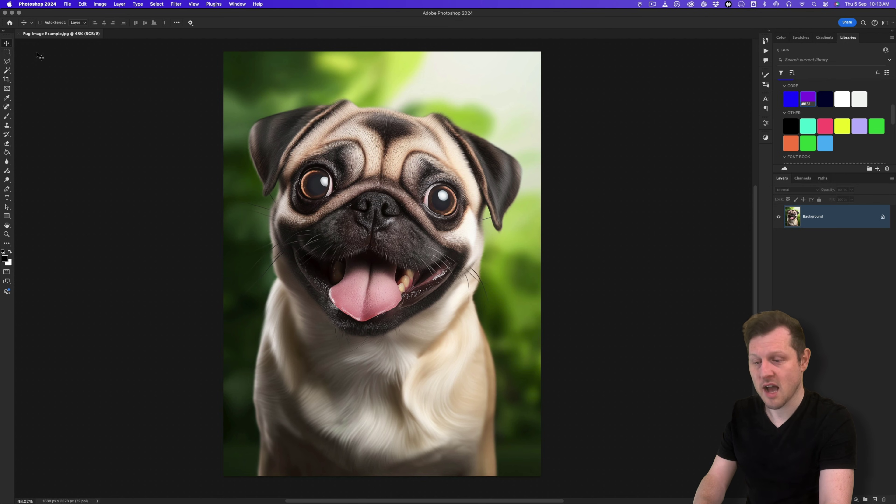
In Photoshop, select the pug in Pug Image Example.jpg using Select and Mask and add a layer mask to hide the background.
{"action": "left_click", "coordinate": [7, 52]}
{"action": "left_click_drag", "start_coordinate": [236, 92], "coordinate": [528, 481]}
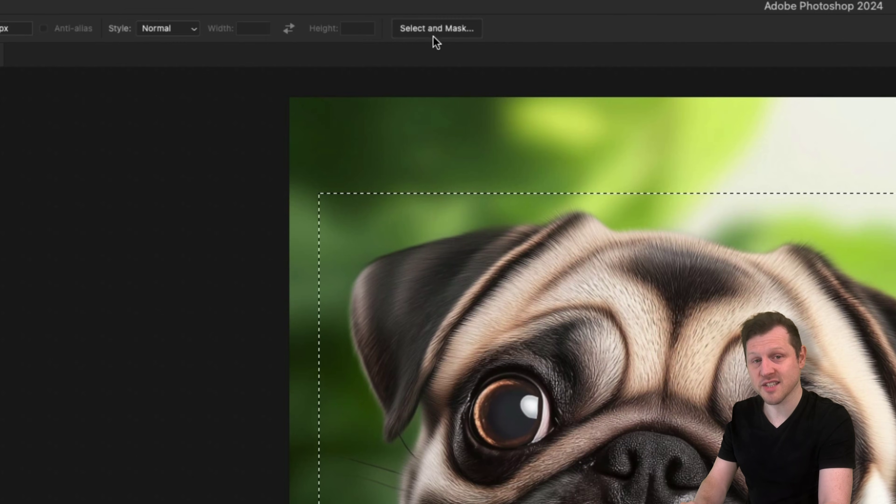
{"action": "left_click", "coordinate": [433, 34]}
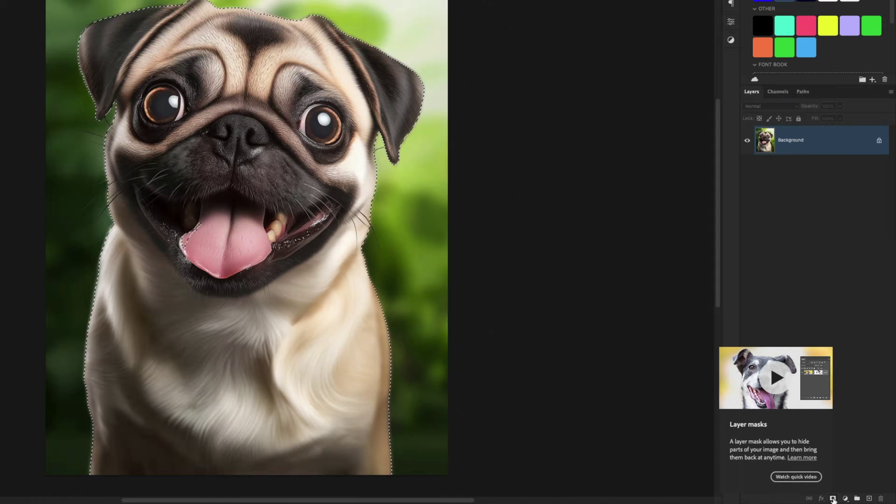
{"action": "left_click", "coordinate": [833, 498]}
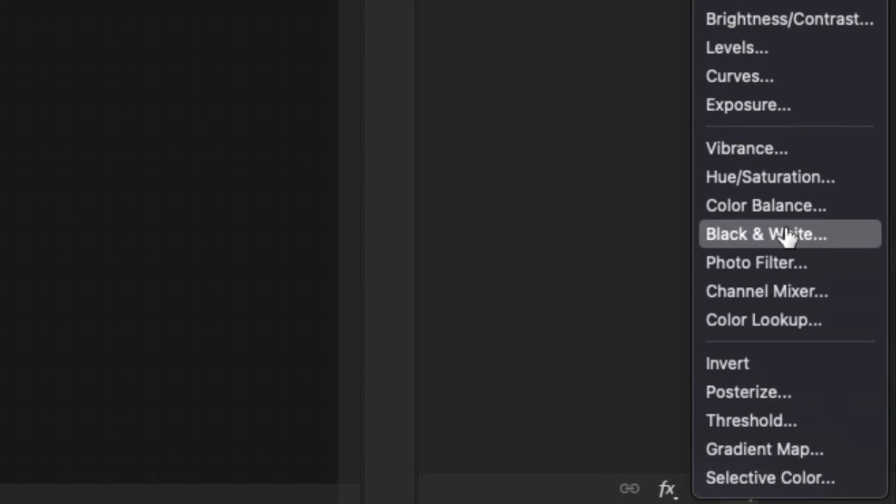
Add a Black & White adjustment layer and a Levels adjustment layer above the masked pug.
{"action": "left_click", "coordinate": [735, 236]}
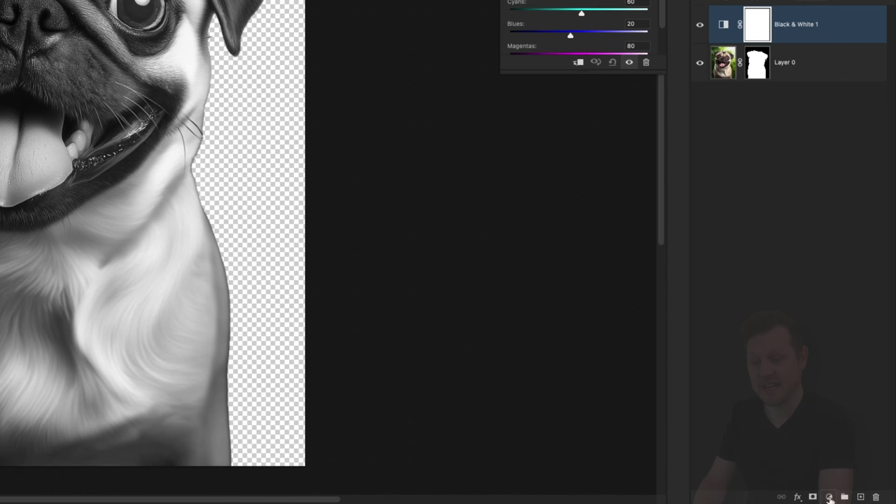
{"action": "left_click", "coordinate": [855, 499]}
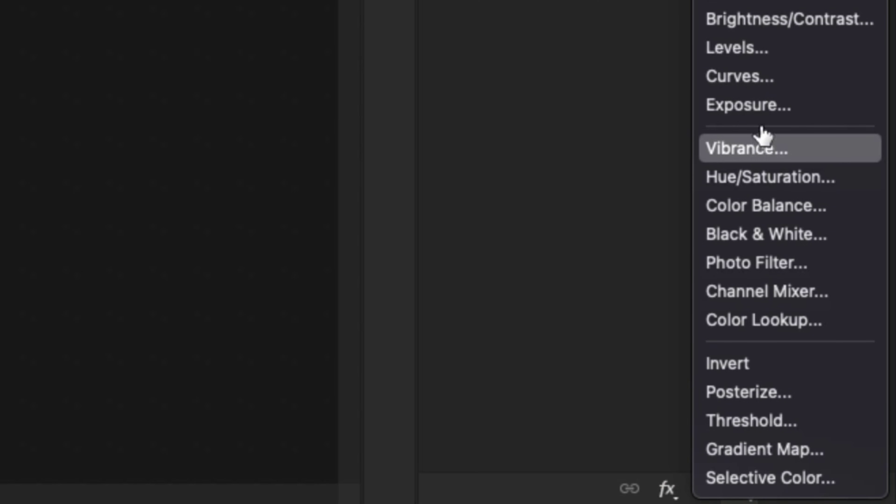
{"action": "left_click", "coordinate": [740, 48]}
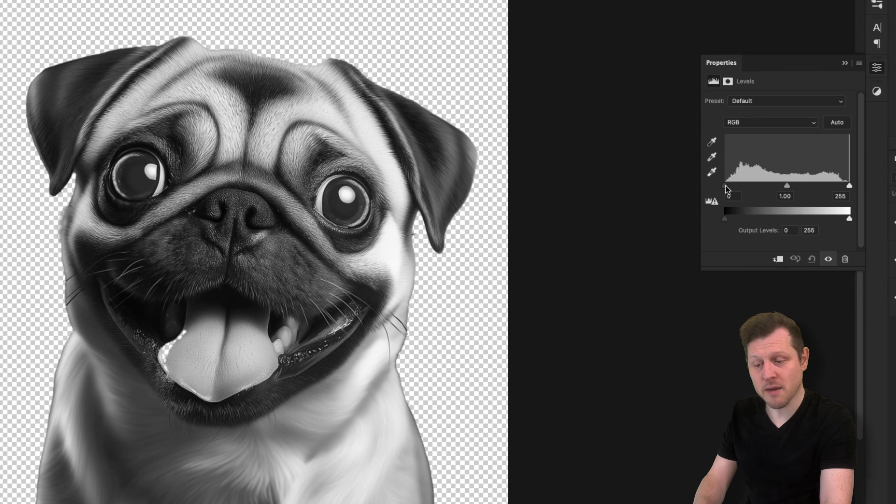
Increase the pug's contrast in Levels with black input 33, midtone 1.62 and white input about 188.
{"action": "left_click_drag", "start_coordinate": [725, 186], "coordinate": [733, 186]}
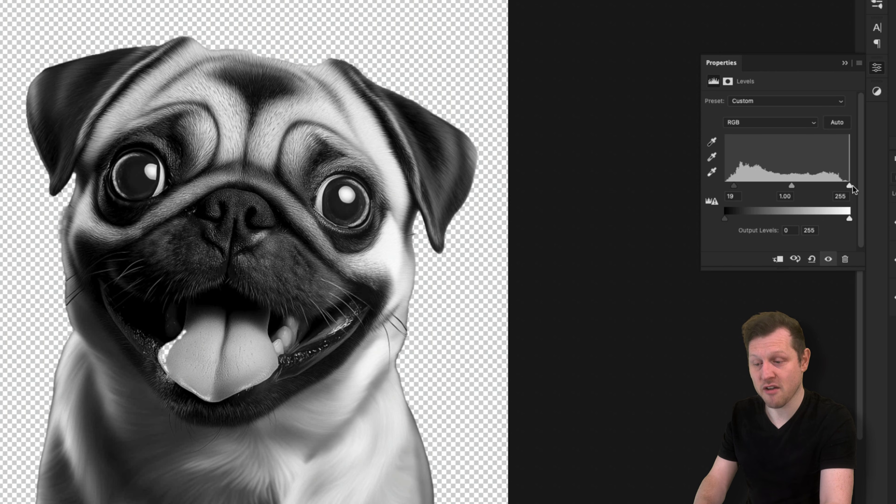
{"action": "left_click_drag", "start_coordinate": [849, 185], "coordinate": [761, 185]}
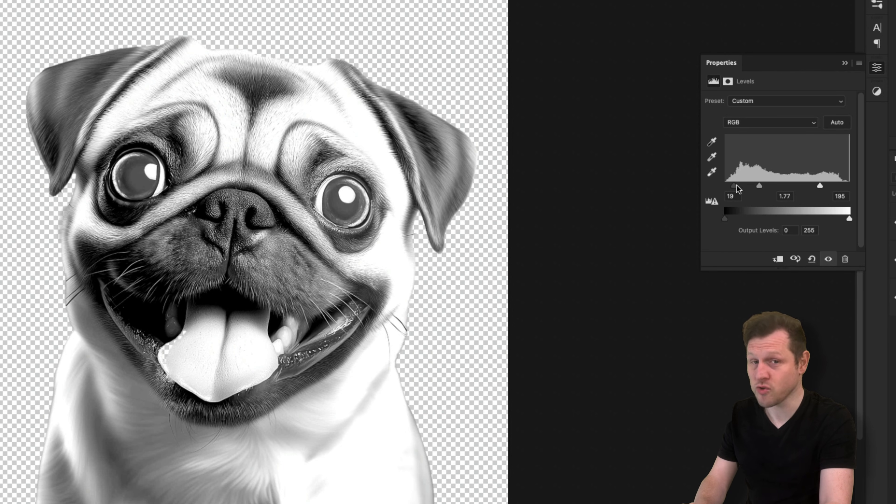
{"action": "left_click_drag", "start_coordinate": [734, 185], "coordinate": [740, 185]}
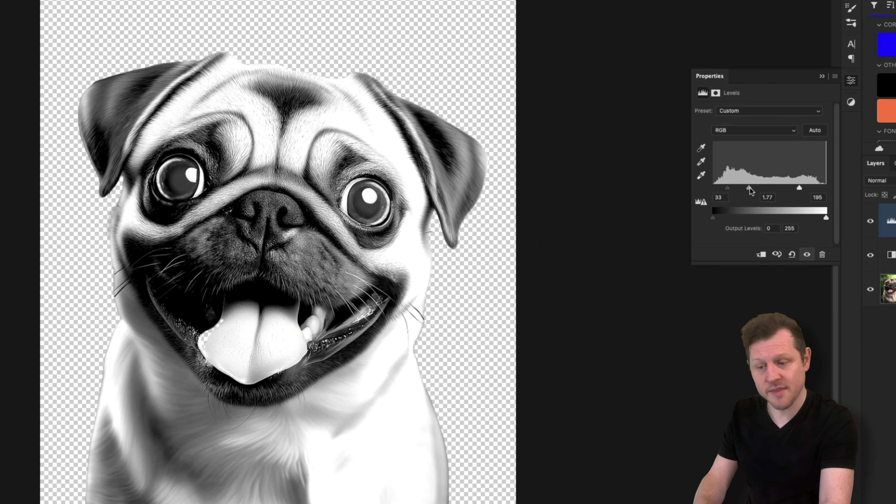
{"action": "left_click_drag", "start_coordinate": [765, 186], "coordinate": [768, 186]}
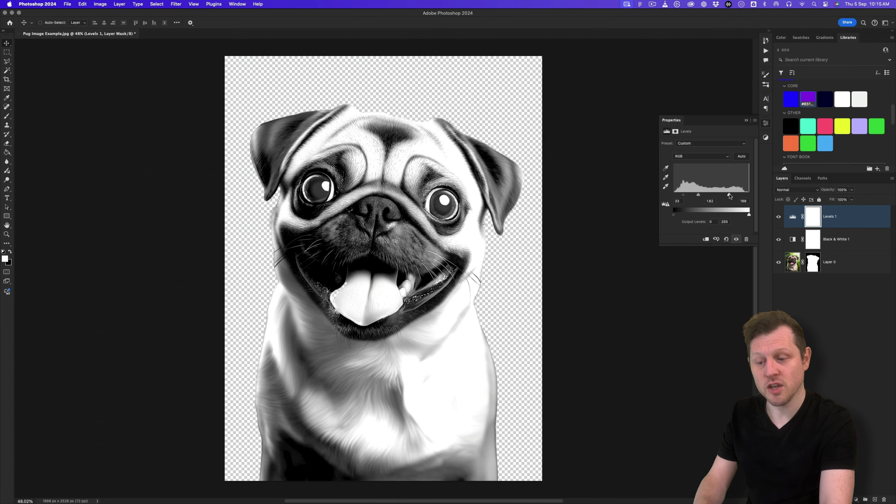
Open the prepared file Sample Contrast.psd alongside the pug image.
{"action": "key", "text": "super+Tab"}
{"action": "left_click", "coordinate": [409, 249]}
{"action": "left_click", "coordinate": [391, 220]}
{"action": "double_click", "coordinate": [390, 219]}
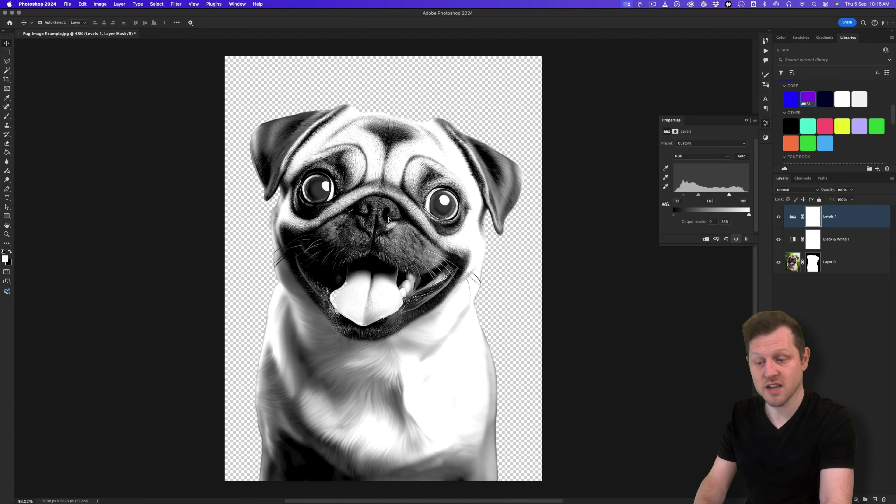
{"action": "key", "text": "alt+bracketright"}
{"action": "key", "text": "alt+bracketright"}
{"action": "key", "text": "alt+bracketright"}
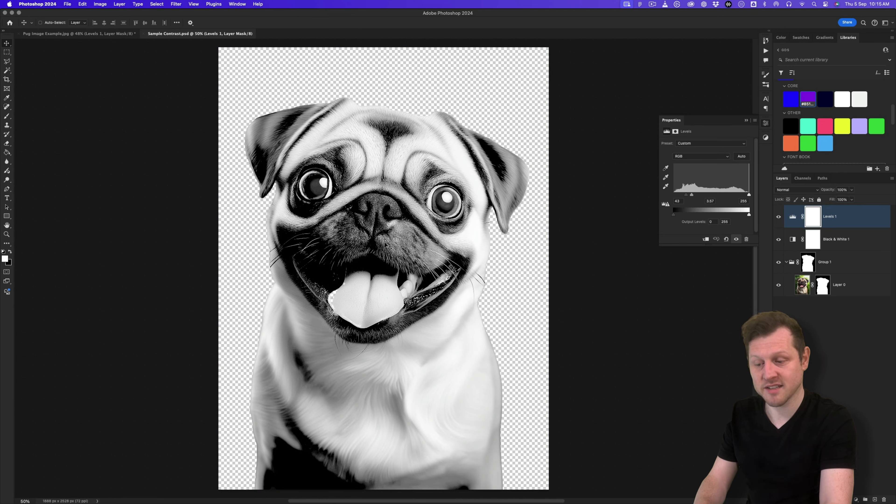
Set the Levels midtone to 3.29 and white input to 253 in Sample Contrast.psd, and check the fur detail up close.
{"action": "key", "text": "z"}
{"action": "left_click_drag", "start_coordinate": [346, 135], "coordinate": [432, 182]}
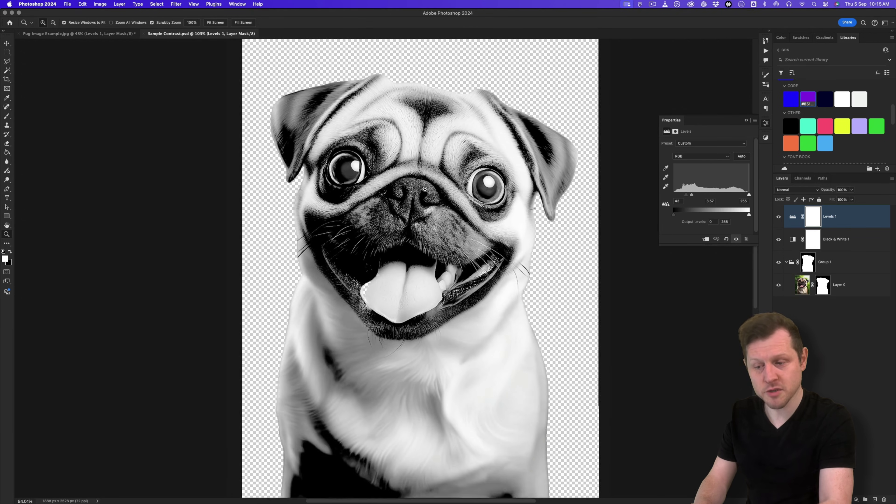
{"action": "left_click_drag", "start_coordinate": [425, 189], "coordinate": [453, 189]}
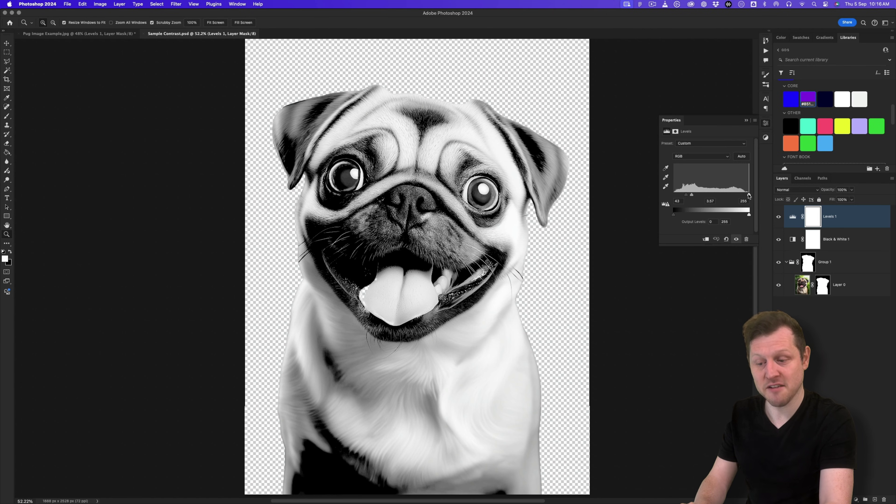
{"action": "mouse_move", "coordinate": [748, 195]}
{"action": "left_mouse_down"}
{"action": "mouse_move", "coordinate": [705, 196]}
{"action": "mouse_move", "coordinate": [748, 197]}
{"action": "left_mouse_up"}
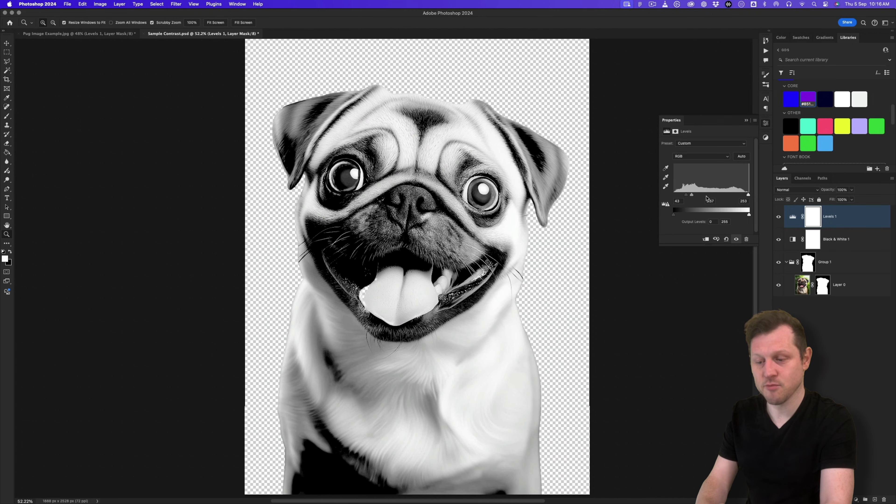
{"action": "left_click_drag", "start_coordinate": [692, 196], "coordinate": [694, 196]}
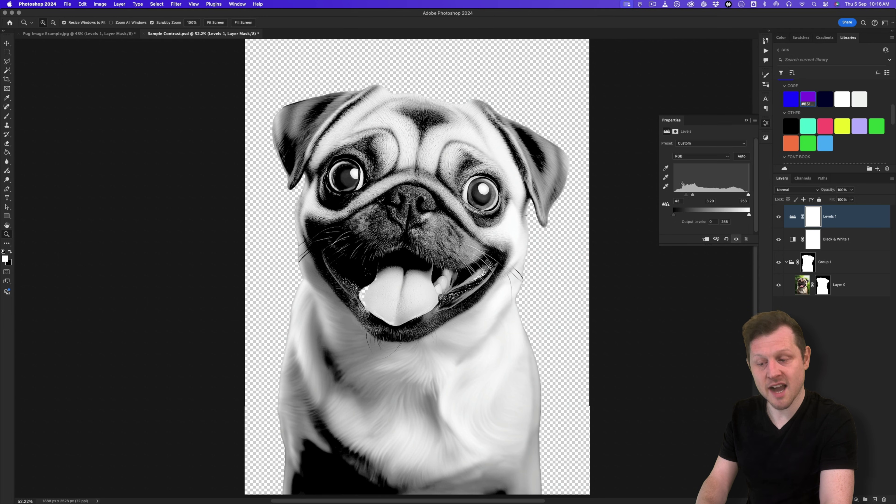
{"action": "left_click", "coordinate": [335, 176]}
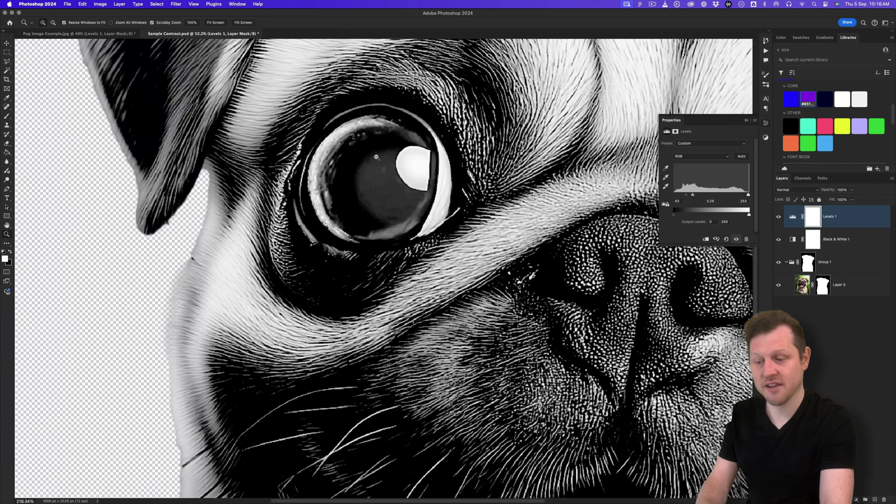
{"action": "left_click_drag", "start_coordinate": [500, 378], "coordinate": [362, 285]}
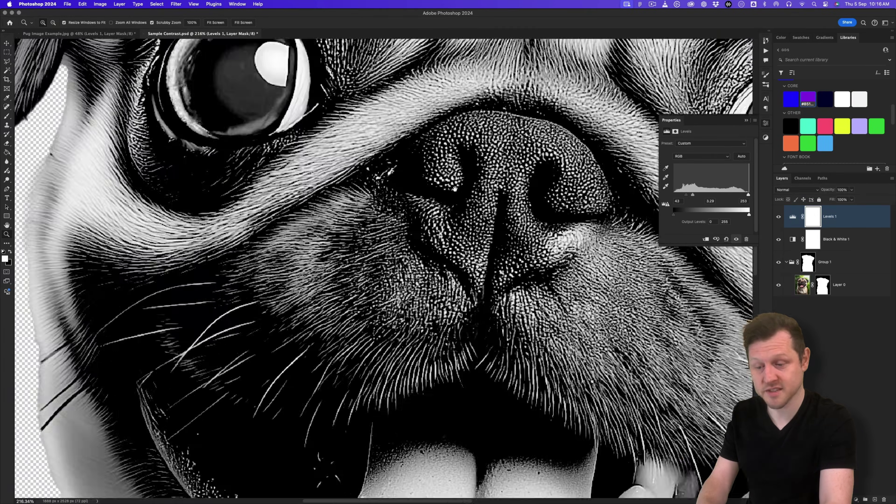
{"action": "scroll", "coordinate": [469, 246], "scroll_direction": "down", "scroll_amount": 8}
{"action": "scroll", "coordinate": [472, 248], "scroll_direction": "up", "scroll_amount": 3}
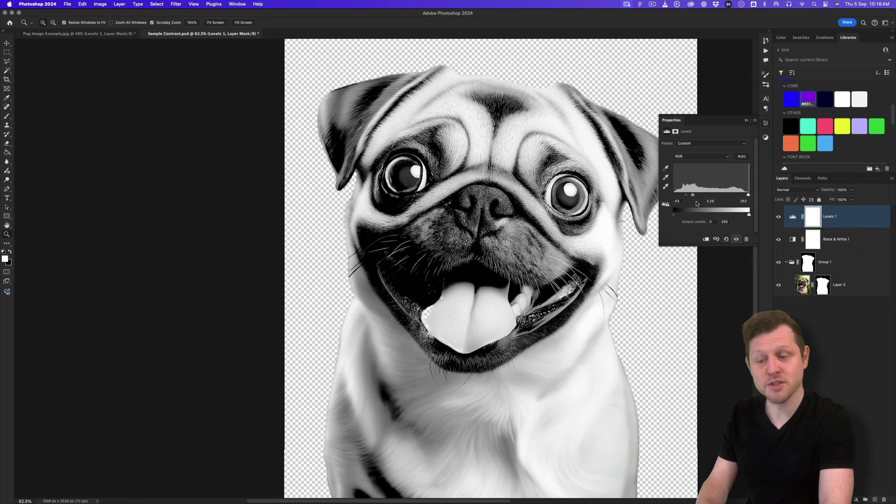
Fine-tune the Levels input sliders in Sample Contrast.psd and copy the whole merged canvas.
{"action": "left_click_drag", "start_coordinate": [686, 196], "coordinate": [691, 195]}
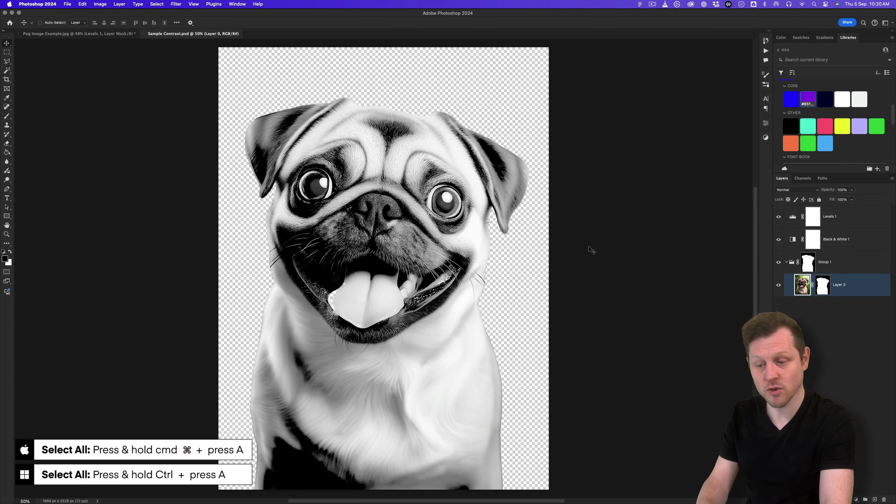
{"action": "key", "text": "super+a"}
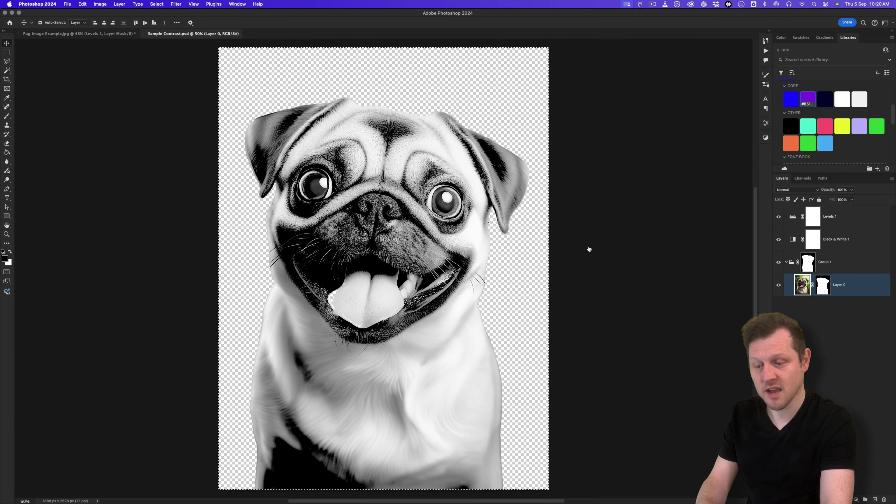
Switch to Illustrator and rename the empty layer above BASE as IMAGE.
{"action": "key", "text": "super+Tab"}
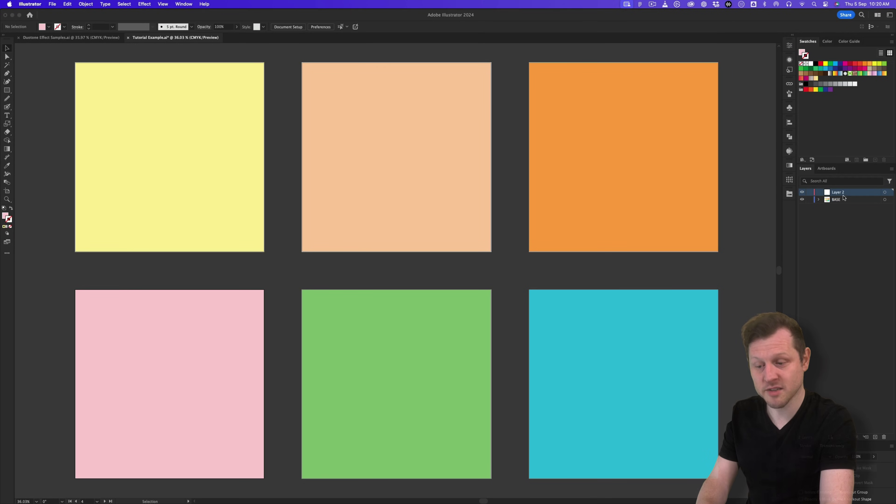
{"action": "type", "text": "GE"}
{"action": "key", "text": "Return"}
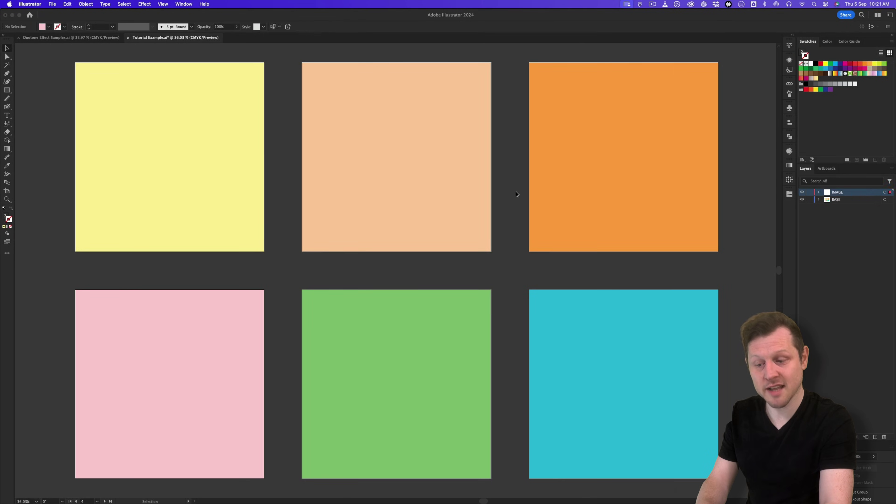
Paste the black-and-white pug onto the IMAGE layer and position it over the yellow artboard, with its lower body extending past the edge.
{"action": "key", "text": "super+v"}
{"action": "left_click_drag", "start_coordinate": [549, 270], "coordinate": [404, 270]}
{"action": "left_click_drag", "start_coordinate": [349, 287], "coordinate": [201, 202]}
{"action": "scroll", "coordinate": [201, 202], "scroll_direction": "up", "scroll_amount": 5}
{"action": "scroll", "coordinate": [201, 202], "scroll_direction": "left", "scroll_amount": 5}
{"action": "left_click_drag", "start_coordinate": [434, 262], "coordinate": [432, 259]}
{"action": "left_click_drag", "start_coordinate": [431, 259], "coordinate": [432, 257]}
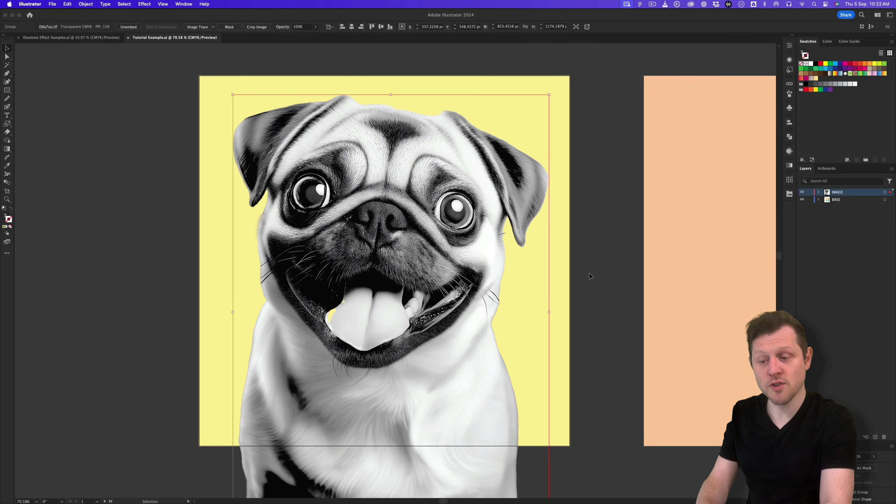
{"action": "left_click", "coordinate": [589, 273]}
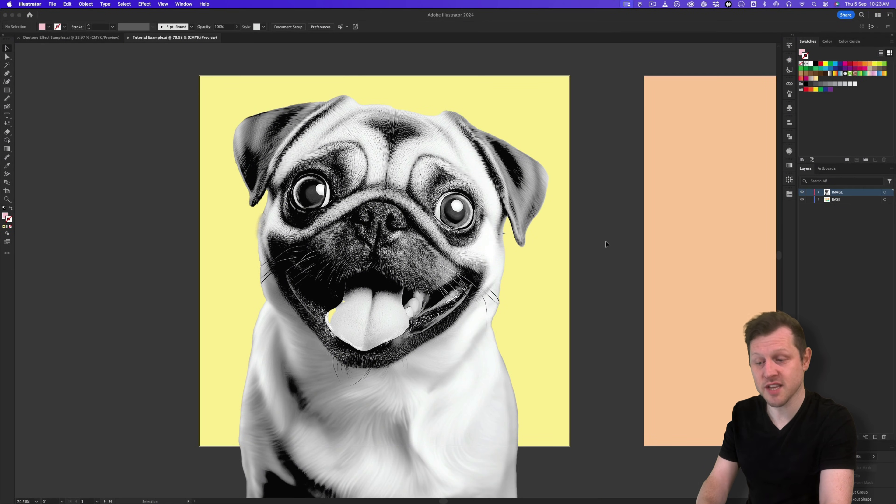
Trace the pug image with the Shades of Gray preset and expand the tracing into vector paths.
{"action": "left_click", "coordinate": [439, 240]}
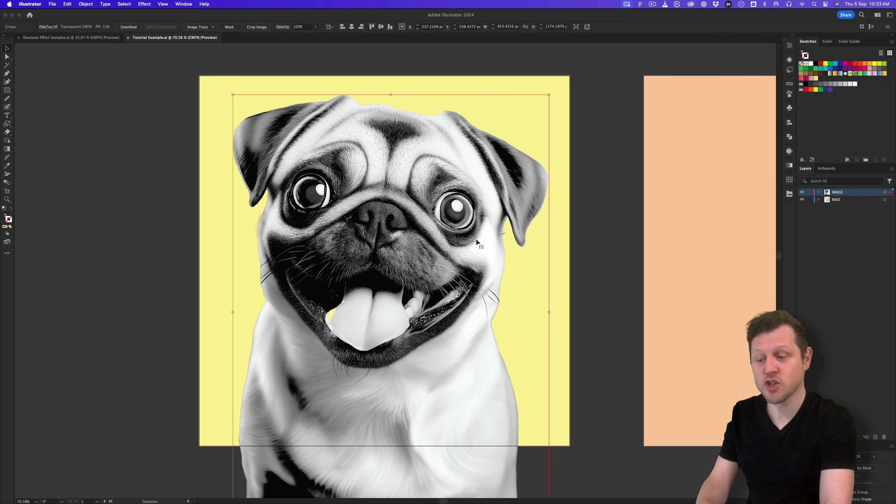
{"action": "left_click", "coordinate": [789, 151]}
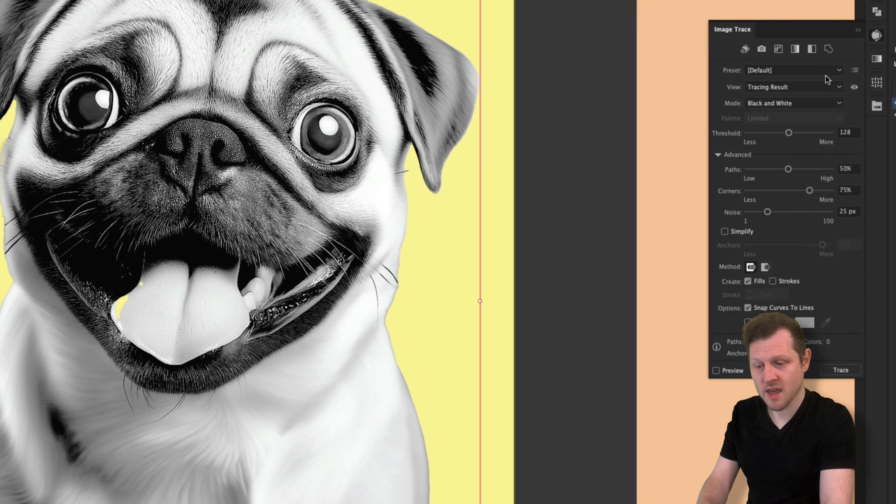
{"action": "left_click", "coordinate": [832, 71]}
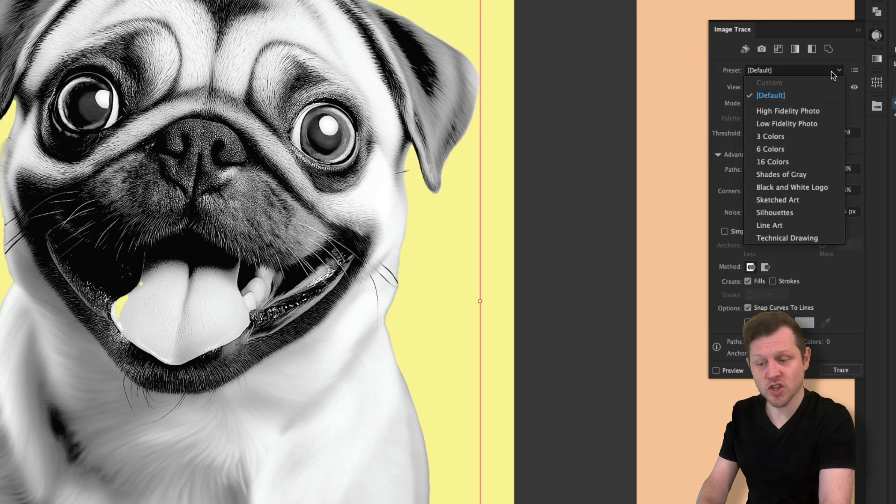
{"action": "left_click", "coordinate": [796, 175]}
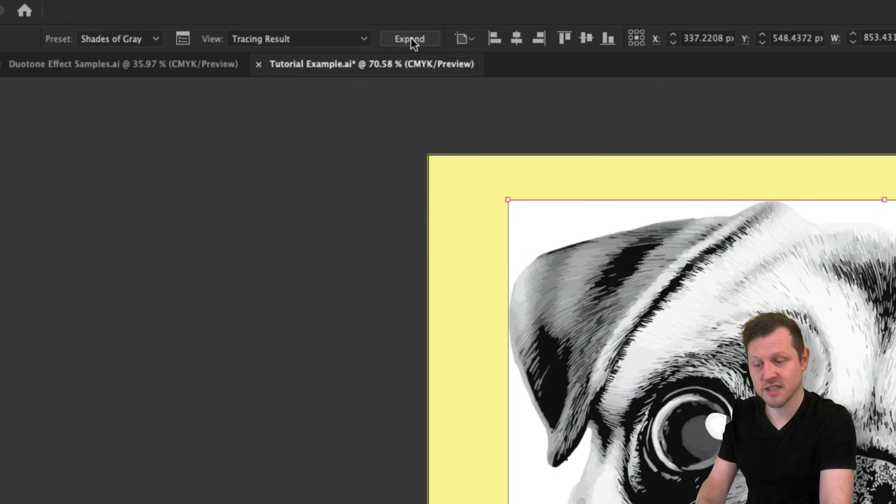
{"action": "left_click", "coordinate": [411, 38]}
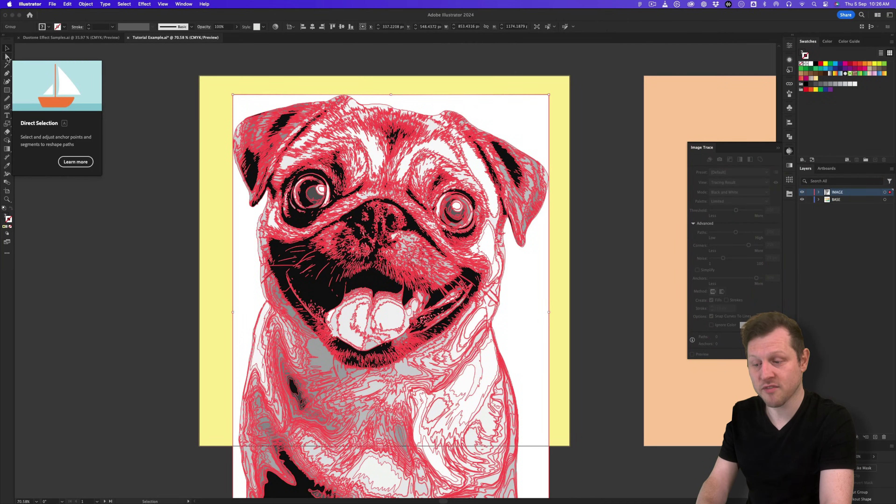
Delete the white background shape around the expanded pug using the Direct Selection tool.
{"action": "left_click", "coordinate": [7, 57]}
{"action": "left_click", "coordinate": [551, 94]}
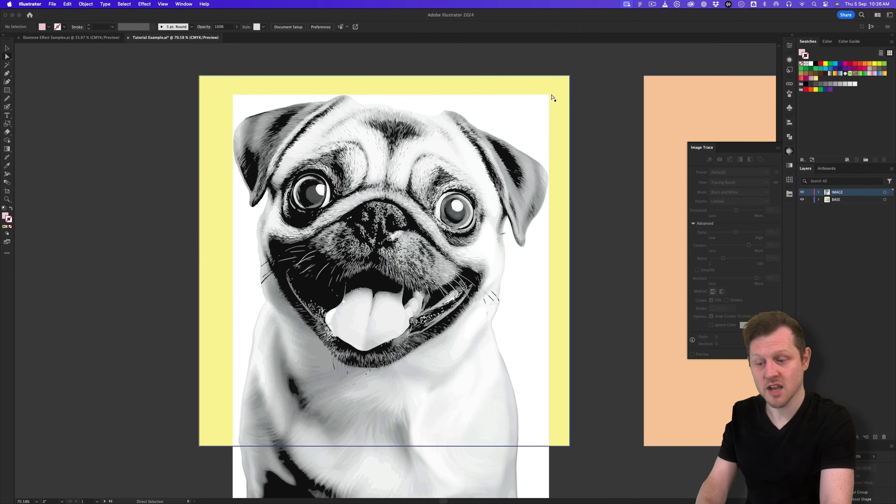
{"action": "left_click", "coordinate": [549, 94]}
{"action": "key", "text": "Delete"}
{"action": "key", "text": "Delete"}
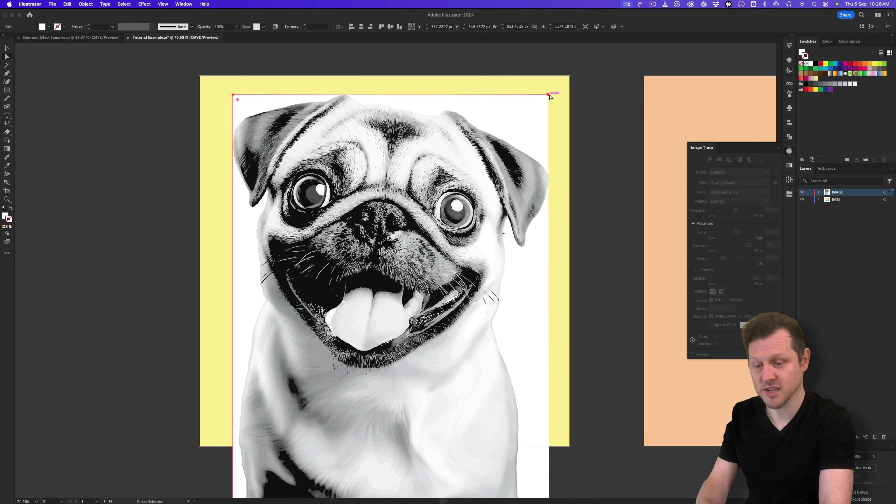
{"action": "key", "text": "v"}
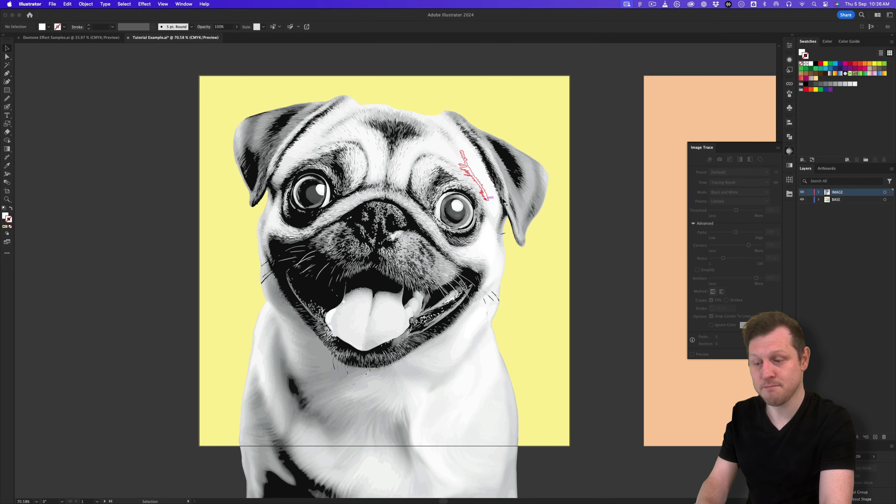
Copy the yellow square from the BASE layer and paste it in place on the IMAGE layer.
{"action": "left_click", "coordinate": [836, 200]}
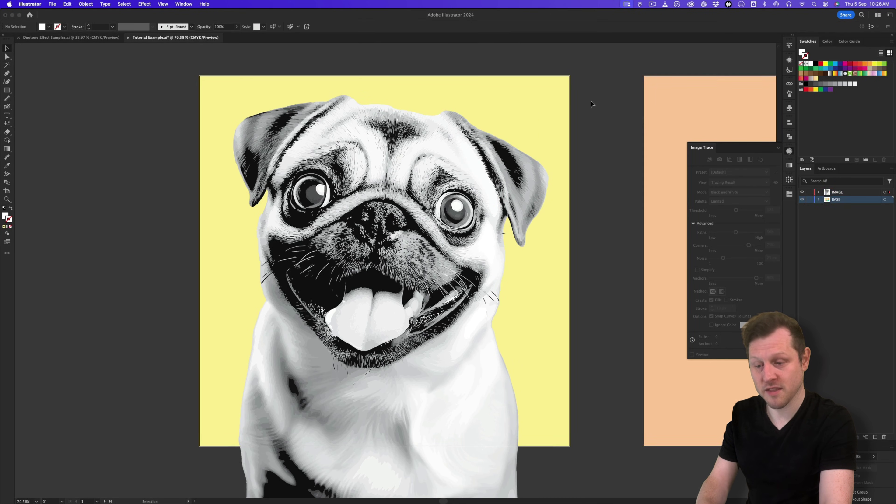
{"action": "left_click", "coordinate": [561, 91]}
{"action": "key", "text": "a"}
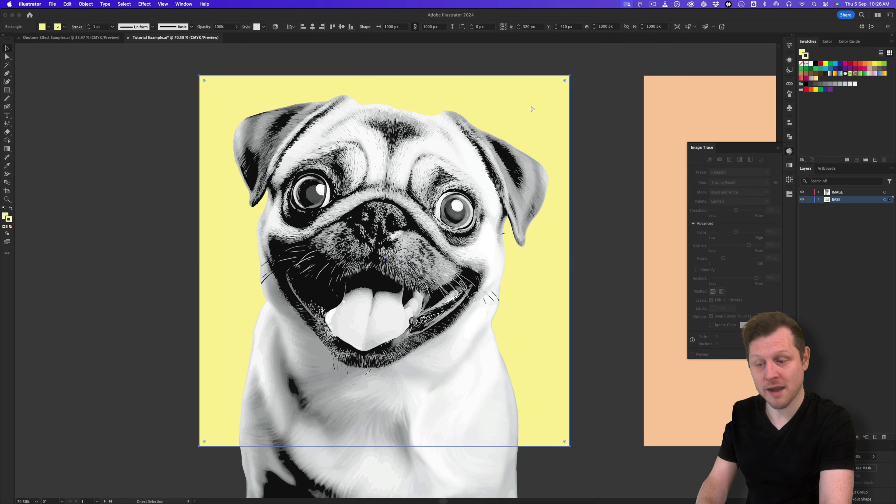
{"action": "key", "text": "v"}
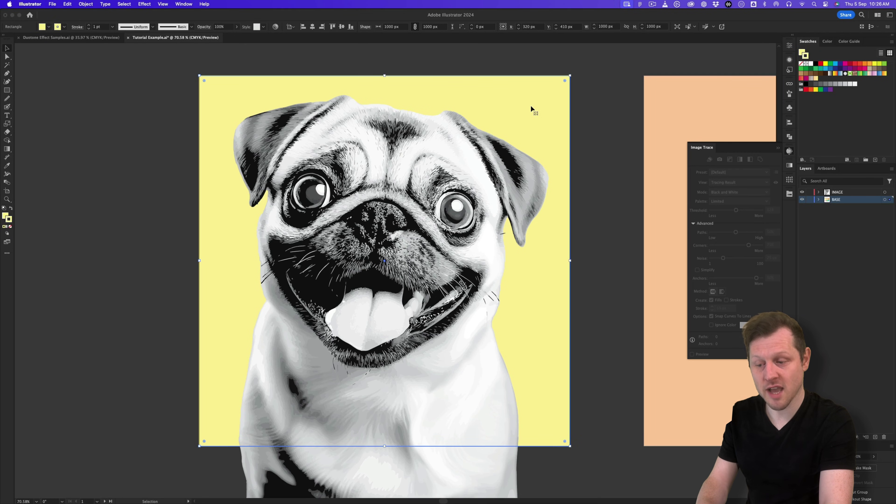
{"action": "left_click", "coordinate": [841, 194]}
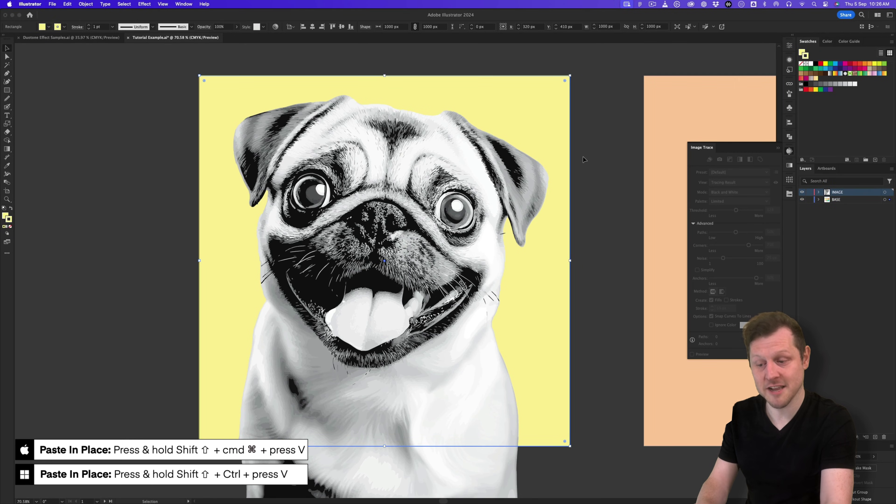
{"action": "key", "text": "a"}
{"action": "key", "text": "shift+super+v"}
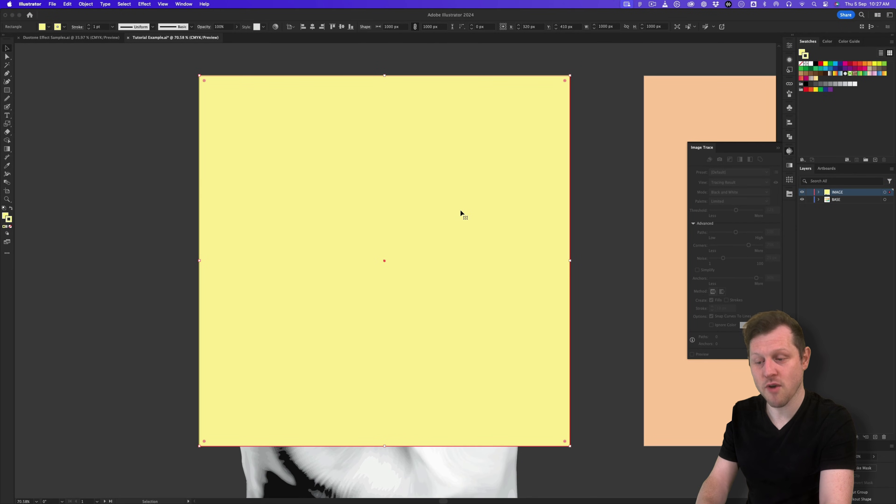
Send the pasted yellow square to the back of the IMAGE layer, behind the pug.
{"action": "right_click", "coordinate": [473, 207]}
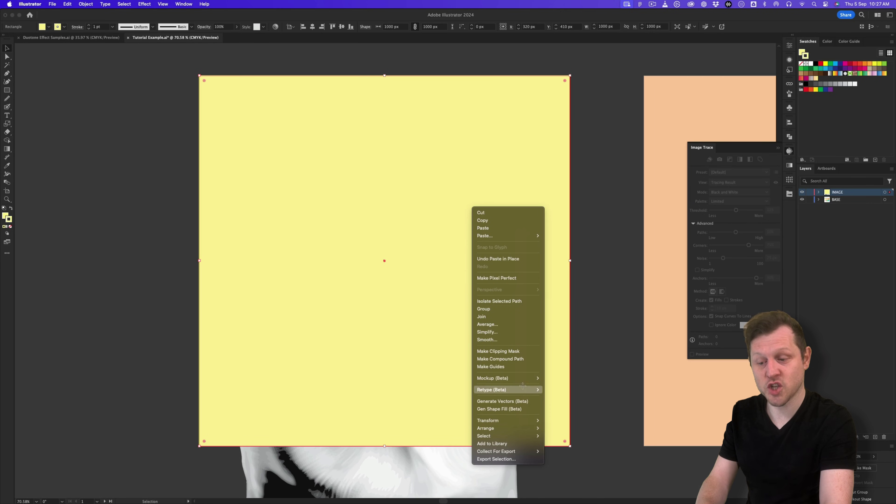
{"action": "mouse_move", "coordinate": [515, 428]}
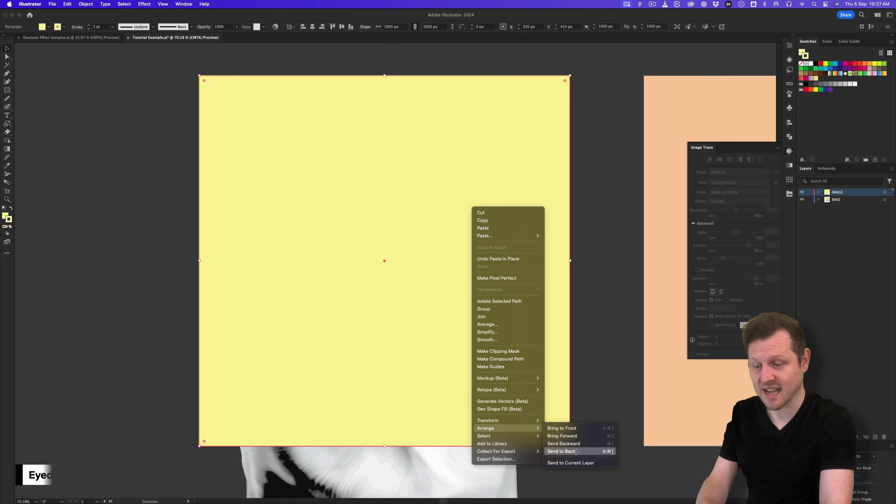
{"action": "left_click", "coordinate": [563, 451]}
Recolour the square behind the pug with the pink sampled from the centre of the yellow sample circle, and show the Duotone Swatch Library.
{"action": "key", "text": "z"}
{"action": "left_click_drag", "start_coordinate": [527, 187], "coordinate": [493, 188]}
{"action": "left_click_drag", "start_coordinate": [523, 161], "coordinate": [451, 274]}
{"action": "key", "text": "i"}
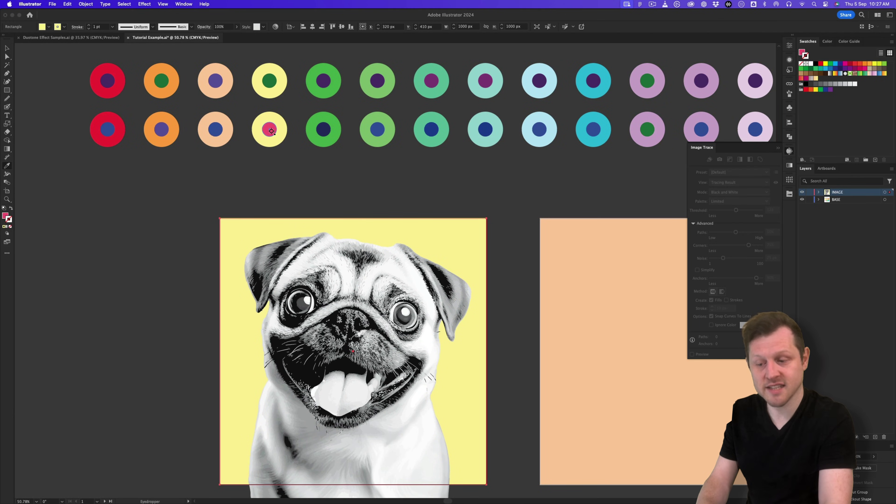
{"action": "left_click", "coordinate": [271, 130]}
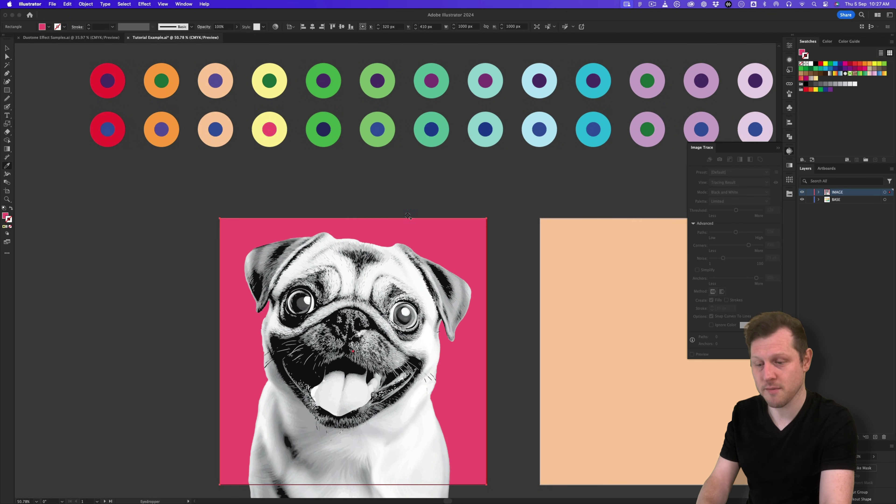
{"action": "left_click", "coordinate": [789, 193]}
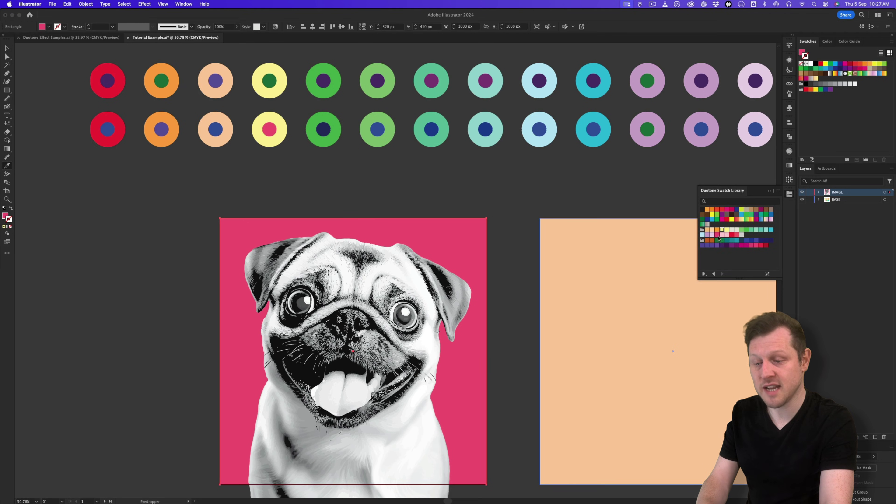
Lock the BASE layer and combine the pug and pink square into an opacity mask with Clip and Invert Mask enabled.
{"action": "key", "text": "v"}
{"action": "key", "text": "super+2"}
{"action": "scroll", "coordinate": [535, 304], "scroll_direction": "up", "scroll_amount": 5}
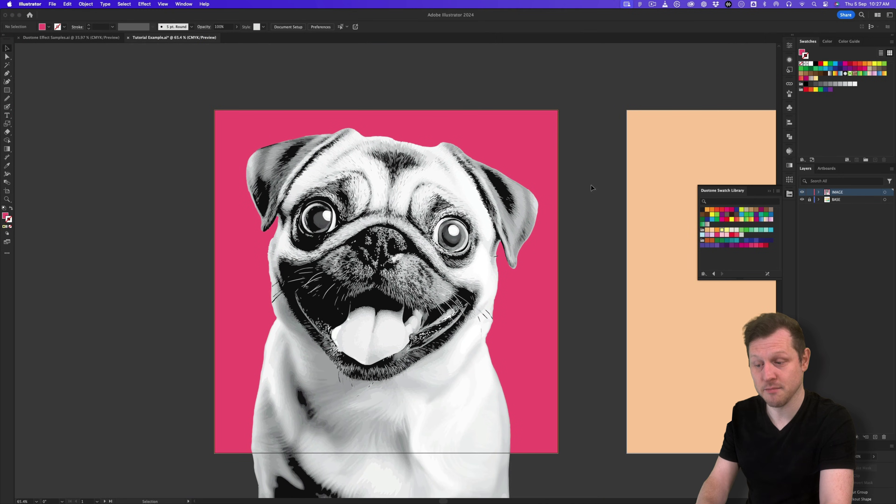
{"action": "key", "text": "super+a"}
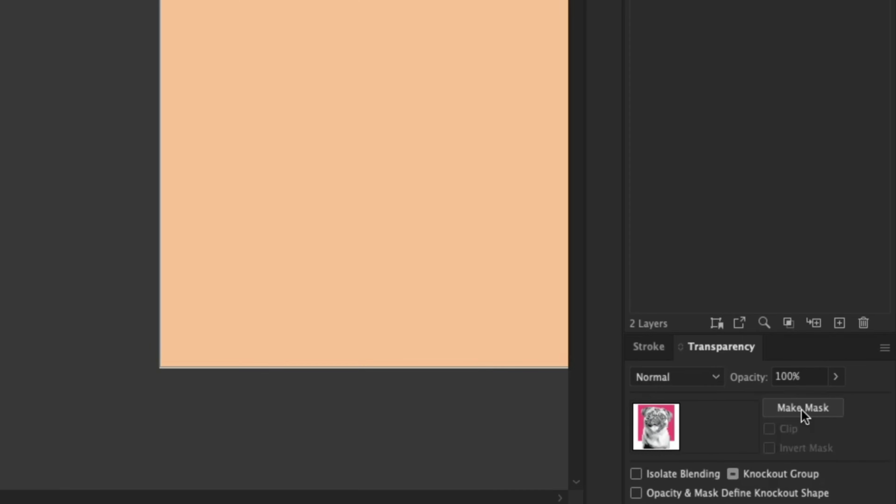
{"action": "left_click", "coordinate": [802, 409]}
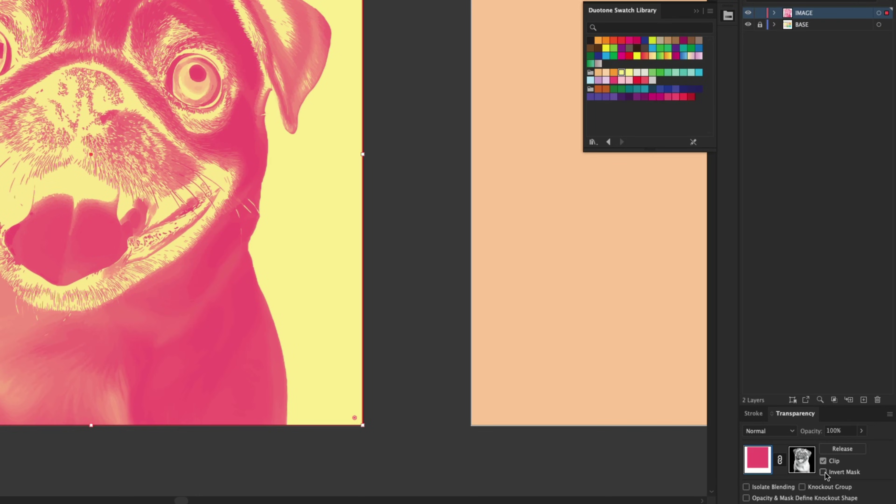
{"action": "left_click", "coordinate": [825, 471]}
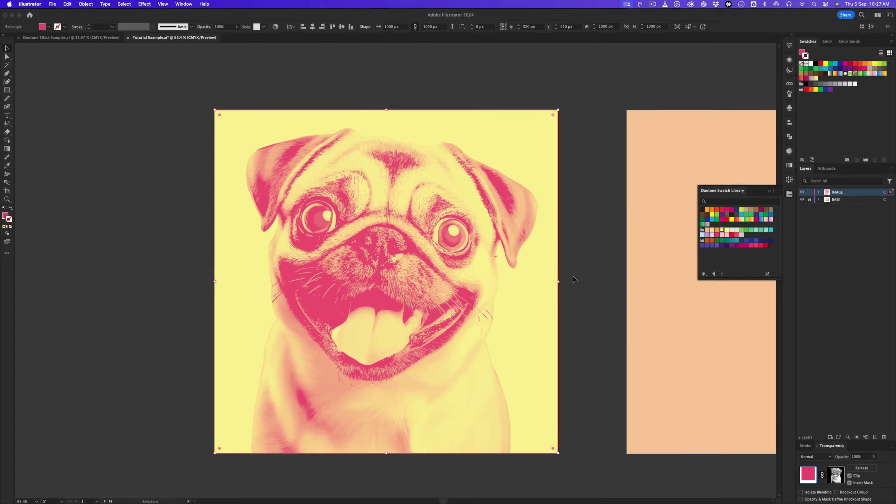
Check the duotone pug up close, reselect it and open its opacity mask with the pug artwork selected.
{"action": "left_click", "coordinate": [389, 149]}
{"action": "key", "text": "z"}
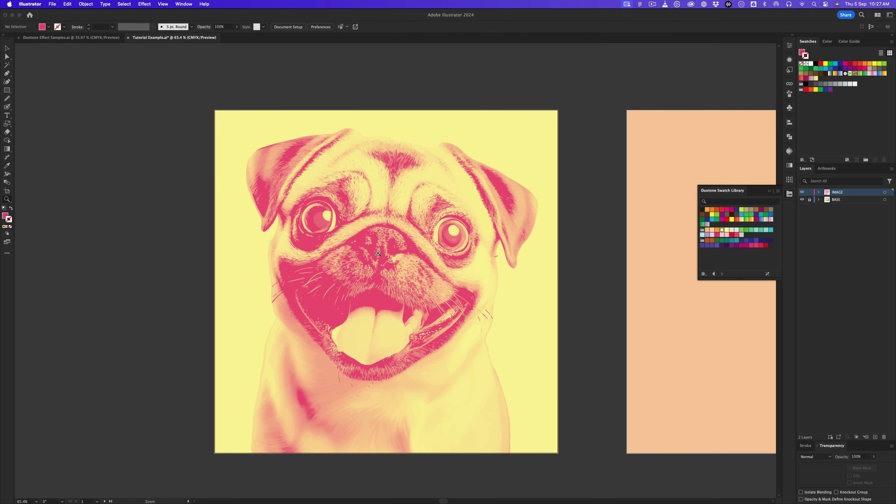
{"action": "left_click_drag", "start_coordinate": [378, 253], "coordinate": [406, 253]}
{"action": "left_click_drag", "start_coordinate": [392, 292], "coordinate": [403, 276]}
{"action": "key", "text": "v"}
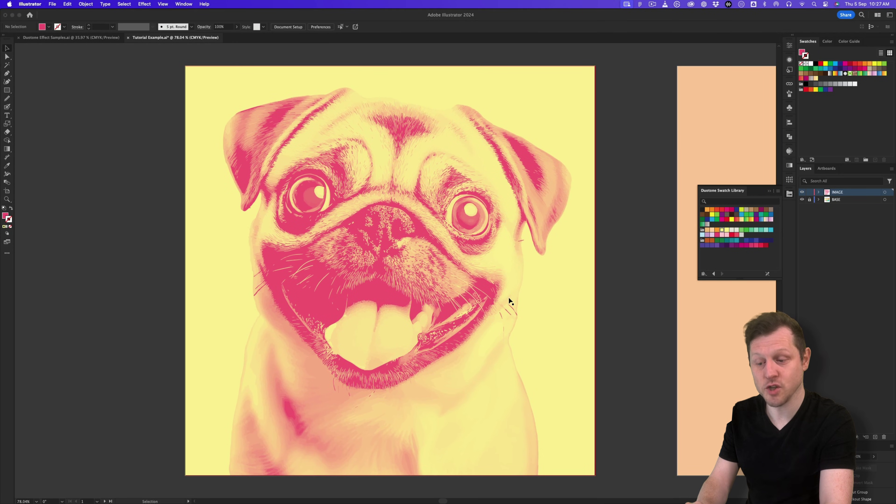
{"action": "left_click", "coordinate": [438, 211]}
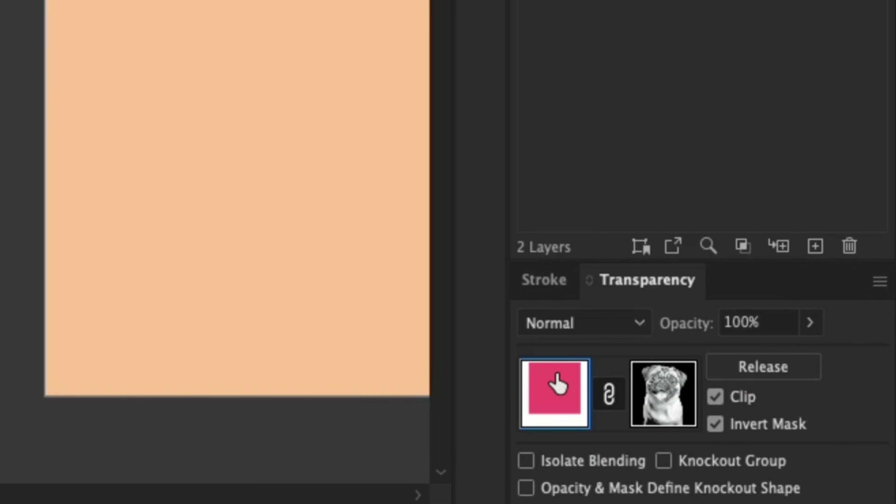
{"action": "left_click", "coordinate": [655, 399]}
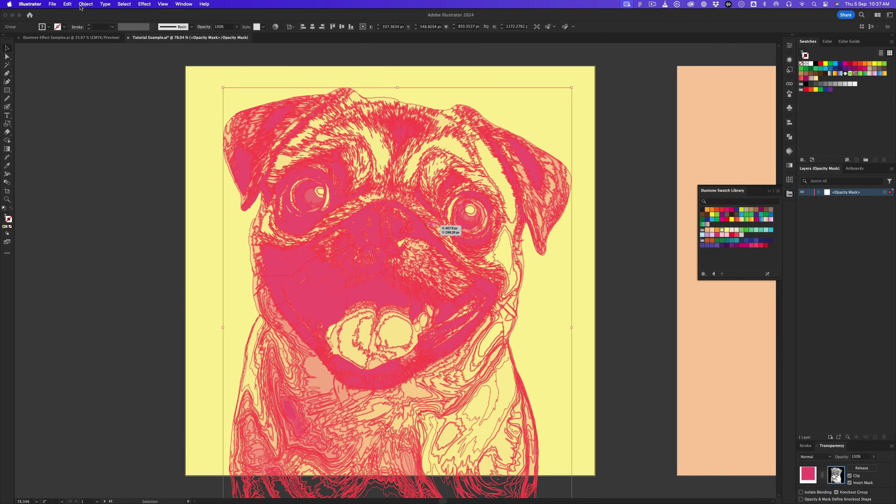
Apply the Color Halftone effect to the masked pug artwork with screen angles 108, 162, 90 and 45.
{"action": "left_click", "coordinate": [144, 4]}
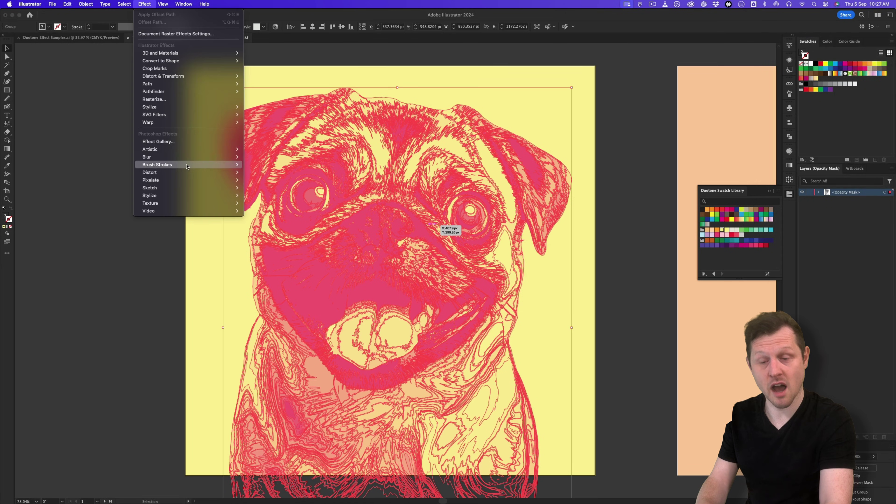
{"action": "mouse_move", "coordinate": [193, 184]}
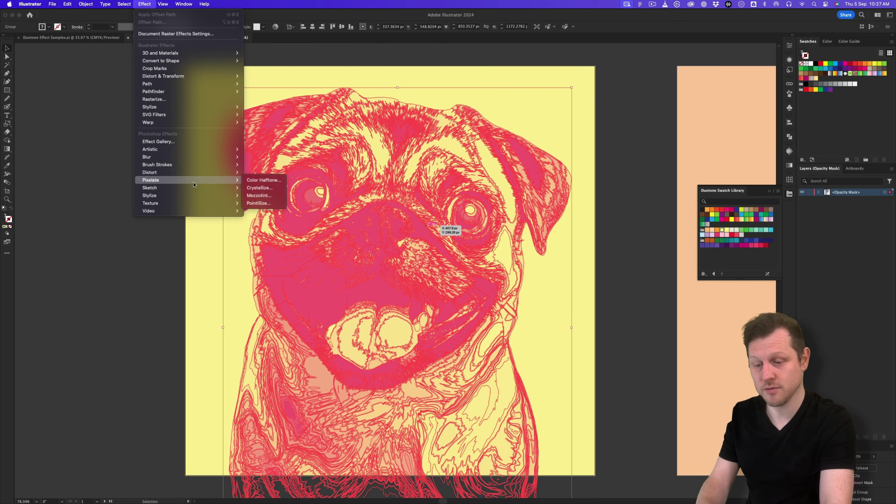
{"action": "left_click", "coordinate": [264, 180]}
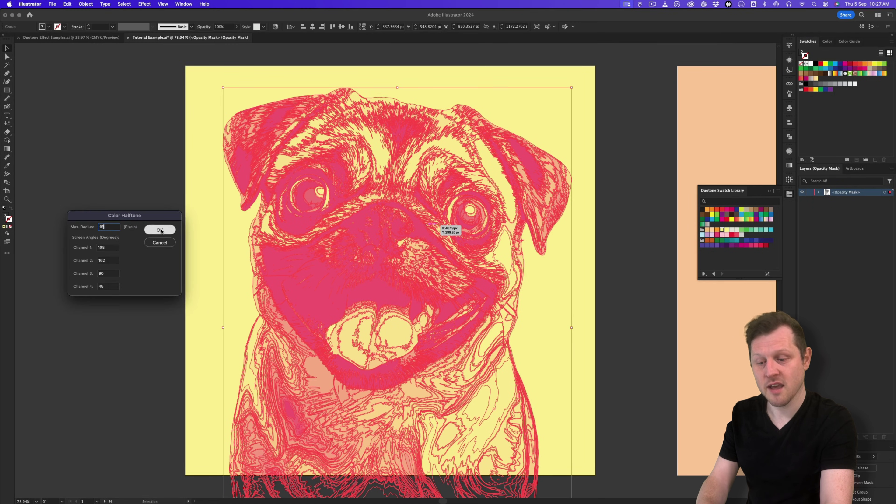
{"action": "left_click", "coordinate": [160, 230]}
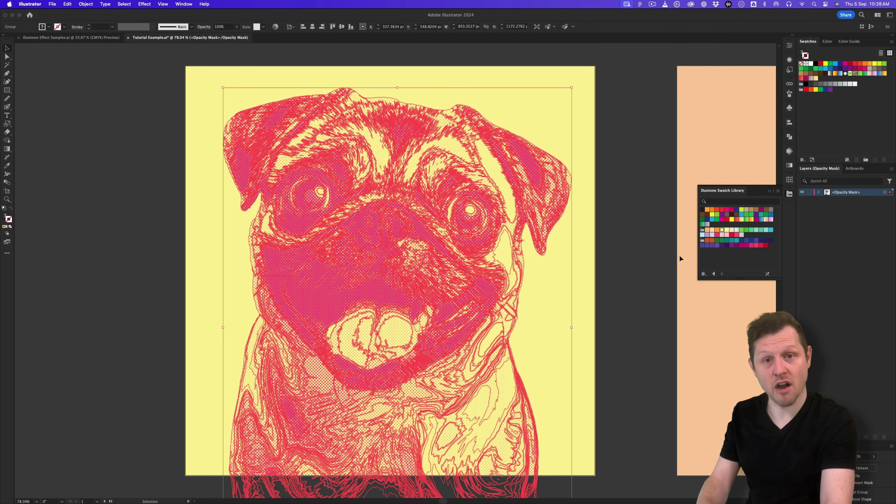
Examine the halftone dots on the pug up close and collapse the Duotone Swatch Library.
{"action": "left_click", "coordinate": [643, 254]}
{"action": "key", "text": "z"}
{"action": "left_click_drag", "start_coordinate": [394, 228], "coordinate": [419, 240]}
{"action": "key", "text": "space"}
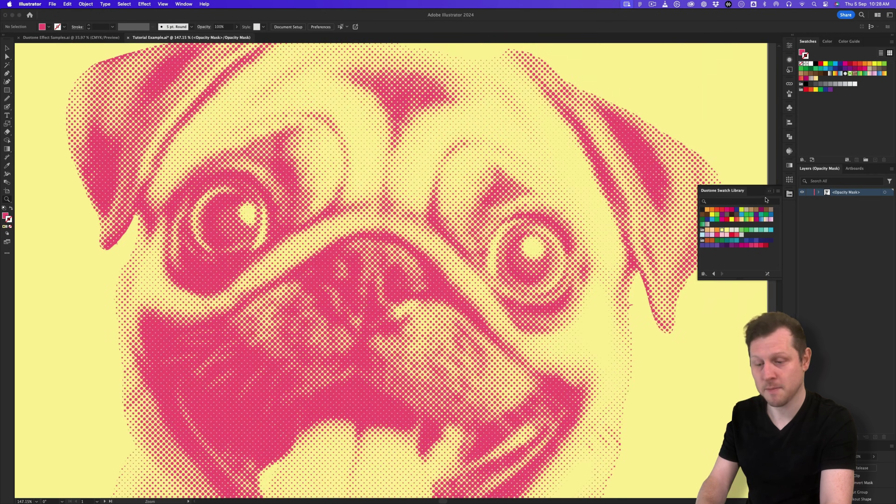
{"action": "left_click", "coordinate": [769, 191]}
{"action": "key", "text": "space"}
{"action": "left_click_drag", "start_coordinate": [437, 293], "coordinate": [453, 283]}
{"action": "left_click_drag", "start_coordinate": [606, 222], "coordinate": [576, 232]}
{"action": "key", "text": "space"}
Try a different Max. Radius for the Color Halftone effect on the masked pug.
{"action": "left_click", "coordinate": [790, 59]}
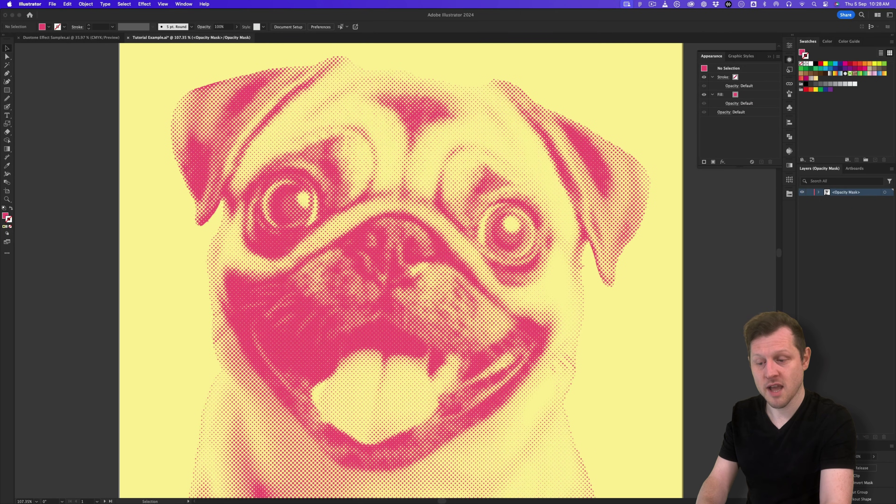
{"action": "left_click", "coordinate": [578, 280]}
{"action": "left_click", "coordinate": [726, 86]}
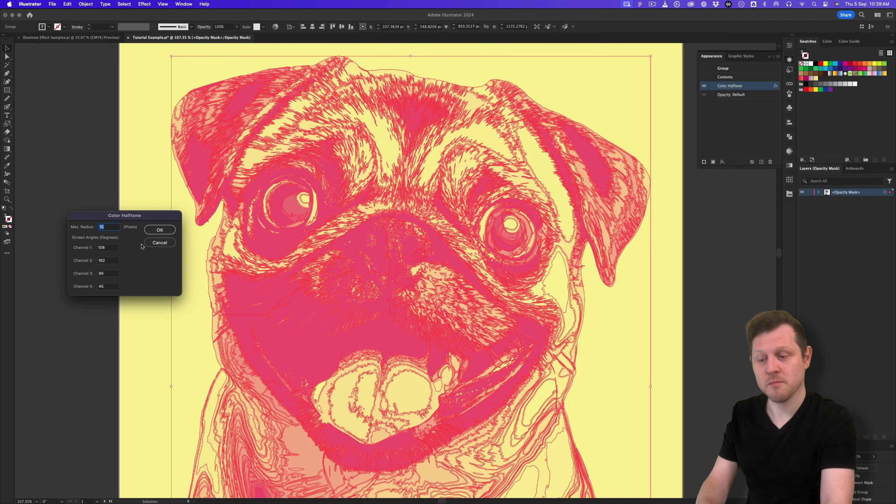
{"action": "left_click", "coordinate": [156, 230]}
{"action": "left_click", "coordinate": [721, 212]}
{"action": "left_click_drag", "start_coordinate": [411, 226], "coordinate": [495, 208]}
{"action": "left_click", "coordinate": [512, 216]}
Set the Max. Radius of the pug's Color Halftone effect to 15 pixels.
{"action": "left_click", "coordinate": [723, 87]}
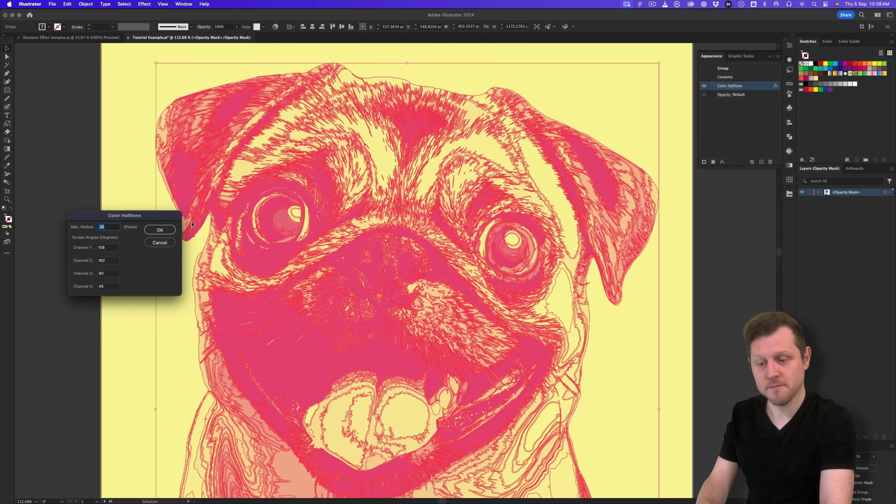
{"action": "type", "text": "15"}
{"action": "left_click", "coordinate": [160, 230]}
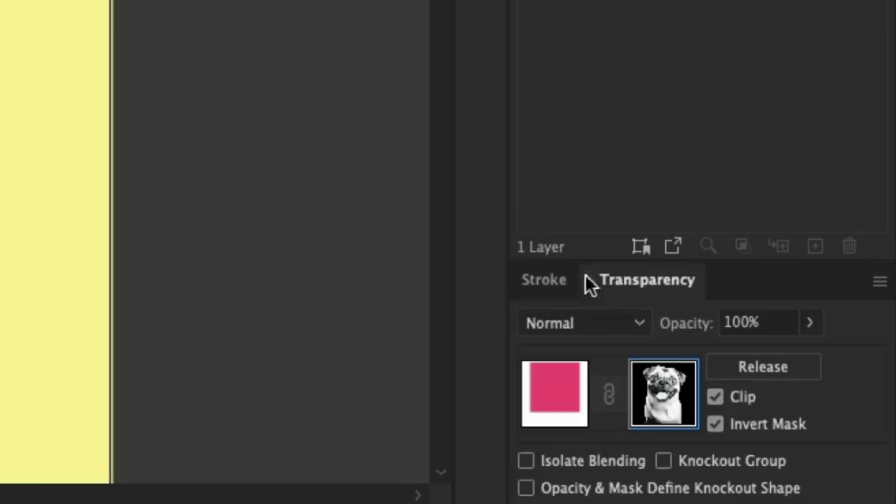
Leave opacity mask editing, collapse the Appearance settings and check the whole halftoned pug.
{"action": "left_click", "coordinate": [566, 413]}
{"action": "left_click", "coordinate": [337, 44]}
{"action": "key", "text": "z"}
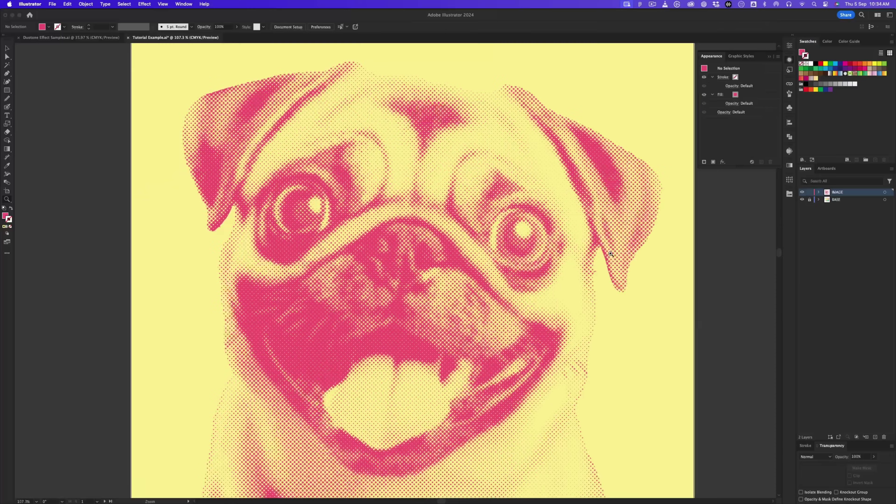
{"action": "left_click_drag", "start_coordinate": [610, 253], "coordinate": [565, 262]}
{"action": "left_click_drag", "start_coordinate": [566, 265], "coordinate": [451, 246]}
{"action": "left_click", "coordinate": [771, 57]}
{"action": "scroll", "coordinate": [371, 223], "scroll_direction": "up", "scroll_amount": 3}
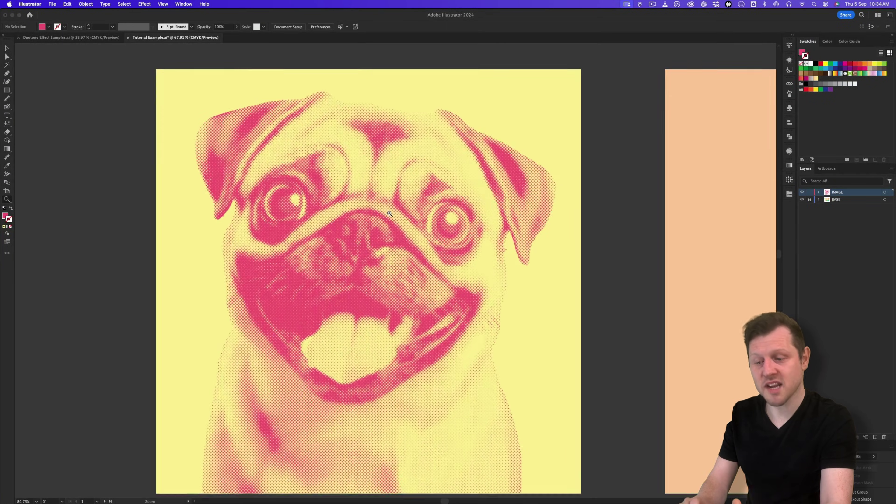
{"action": "left_click_drag", "start_coordinate": [371, 222], "coordinate": [388, 216]}
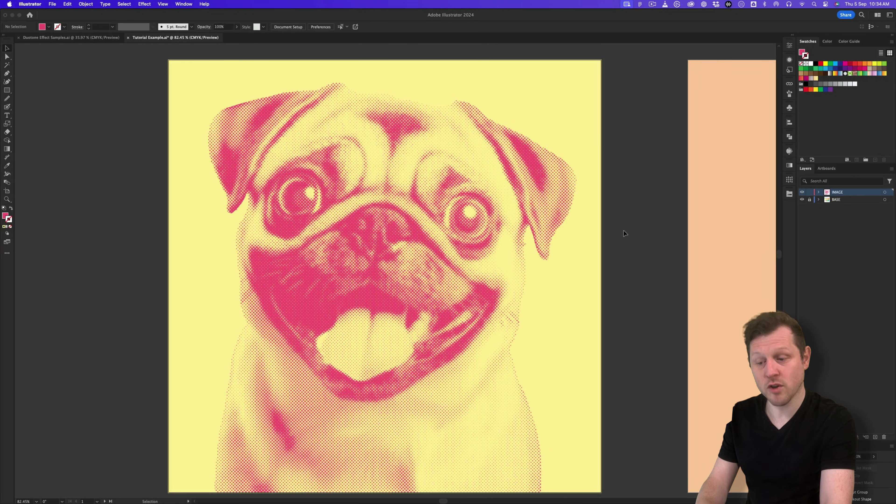
Try the RGB document color mode and examine the pug's halftone dots up close.
{"action": "key", "text": "z"}
{"action": "left_click_drag", "start_coordinate": [342, 266], "coordinate": [393, 253]}
{"action": "key", "text": "v"}
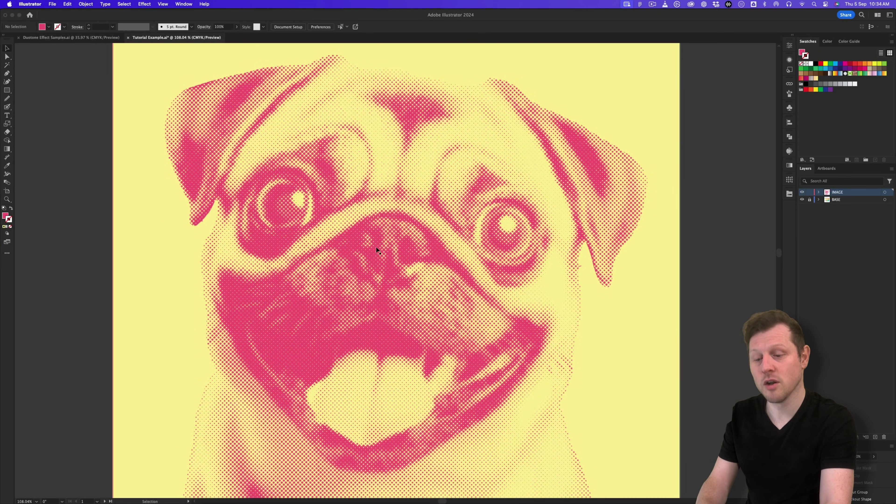
{"action": "left_click", "coordinate": [52, 4]}
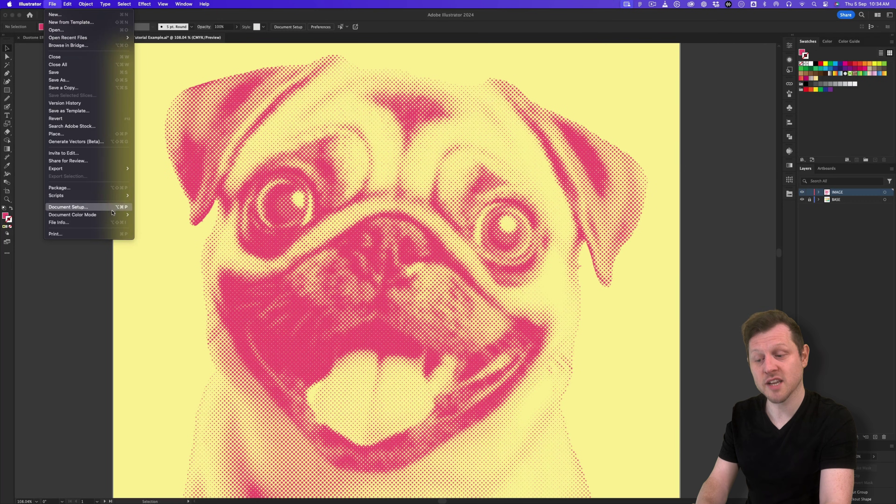
{"action": "mouse_move", "coordinate": [113, 215]}
{"action": "left_click", "coordinate": [159, 222]}
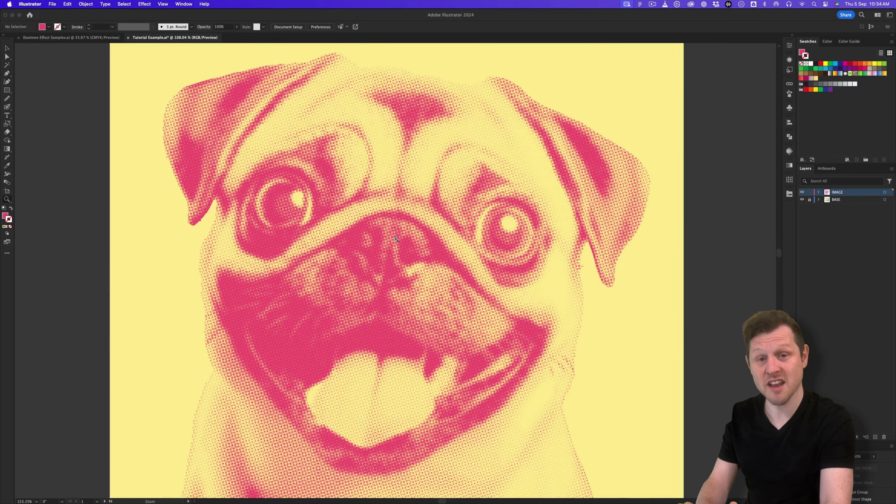
{"action": "left_click_drag", "start_coordinate": [402, 236], "coordinate": [376, 238]}
Return the document color mode to CMYK.
{"action": "left_click", "coordinate": [52, 4]}
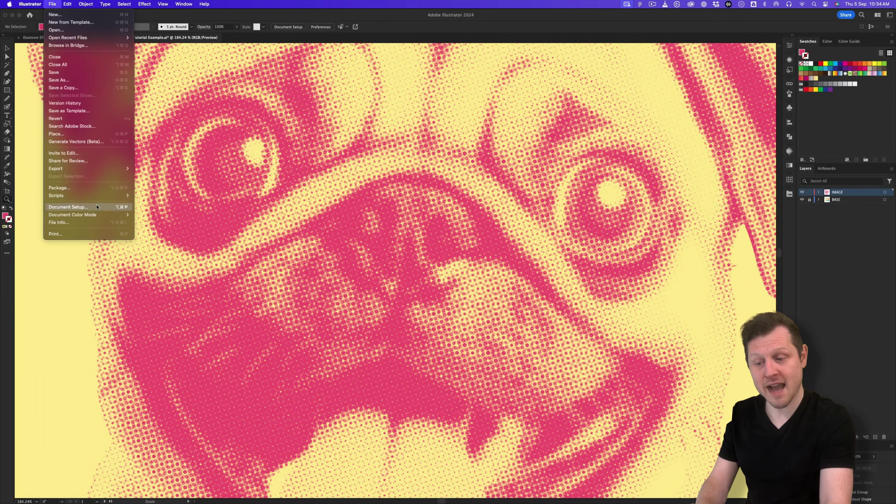
{"action": "mouse_move", "coordinate": [110, 217]}
{"action": "left_click", "coordinate": [410, 250]}
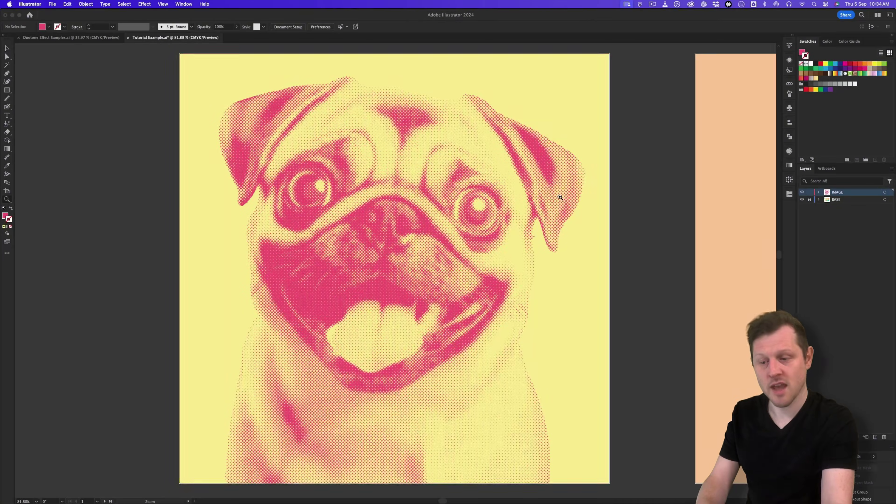
Cut the duotone pug from the yellow artboard and paste it on all six artboards.
{"action": "key", "text": "z"}
{"action": "left_click_drag", "start_coordinate": [559, 194], "coordinate": [487, 215]}
{"action": "left_click_drag", "start_coordinate": [595, 228], "coordinate": [259, 155]}
{"action": "left_click_drag", "start_coordinate": [476, 174], "coordinate": [465, 178]}
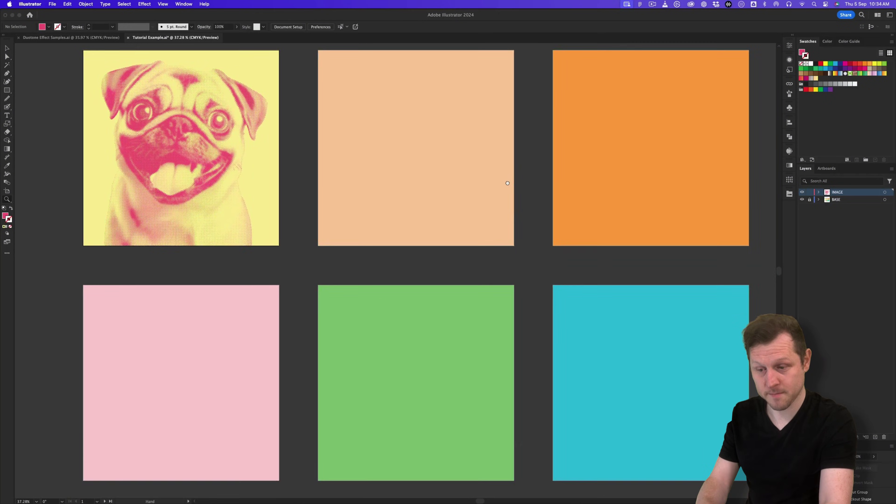
{"action": "key", "text": "v"}
{"action": "left_click", "coordinate": [192, 101]}
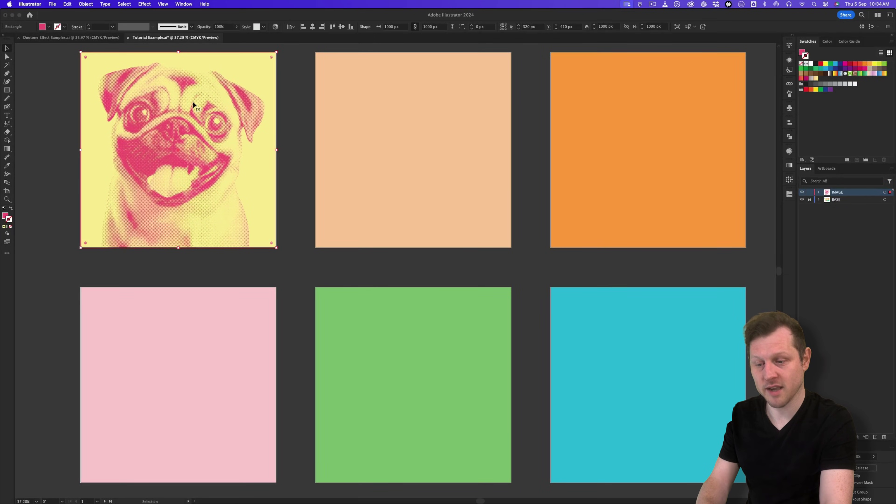
{"action": "key", "text": "super+x"}
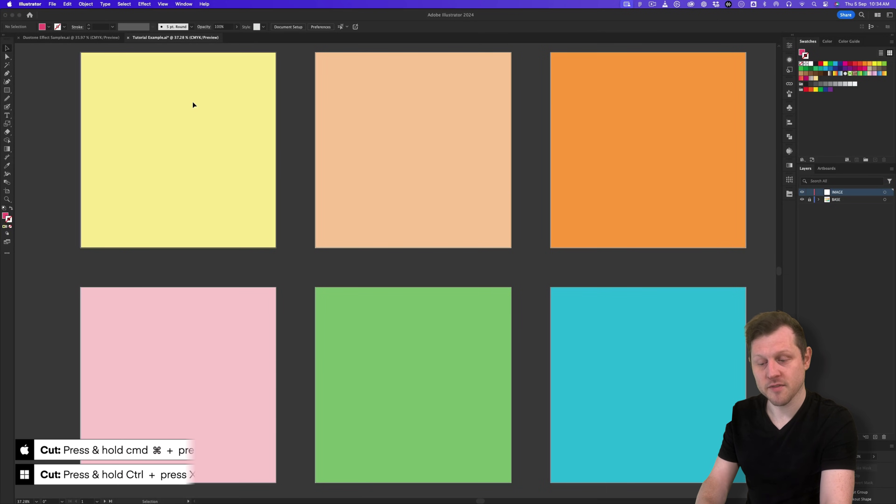
{"action": "key", "text": "a"}
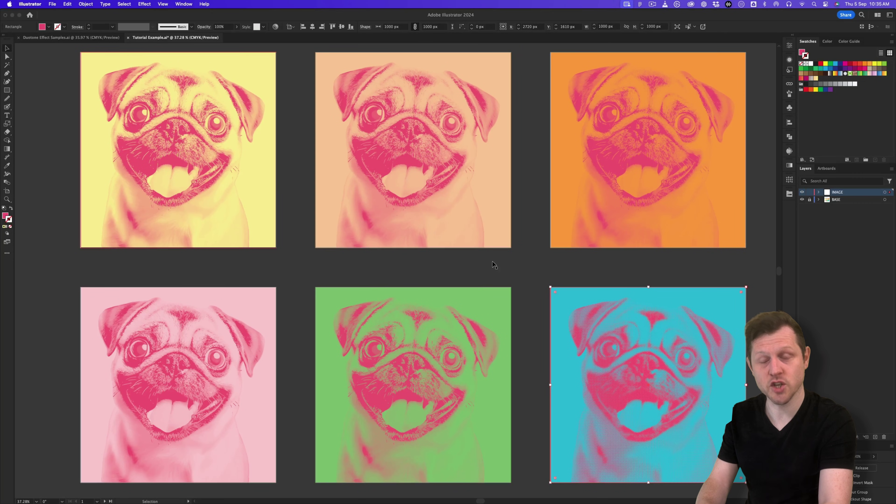
Recolour the pug on the peach artboard with the green sampled from the centre of the upper yellow sample circle.
{"action": "left_click", "coordinate": [445, 145]}
{"action": "key", "text": "z"}
{"action": "left_click_drag", "start_coordinate": [469, 133], "coordinate": [445, 134]}
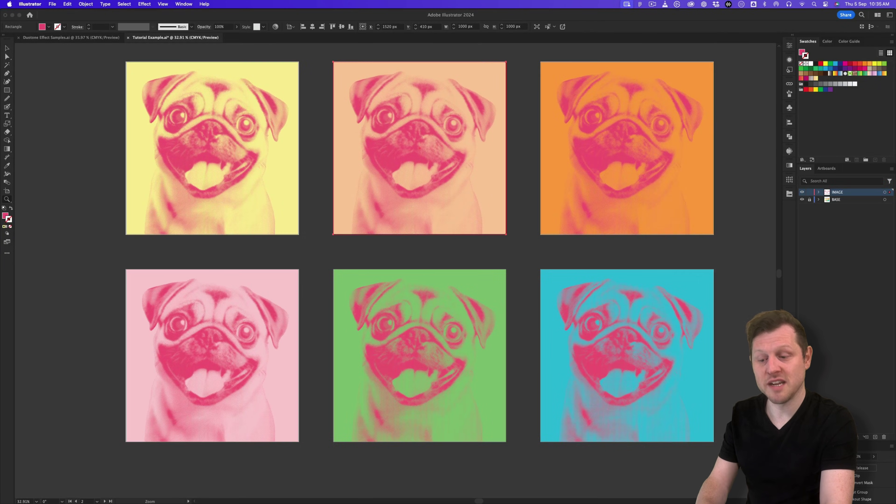
{"action": "left_click_drag", "start_coordinate": [529, 220], "coordinate": [488, 234]}
{"action": "left_click_drag", "start_coordinate": [501, 199], "coordinate": [462, 247]}
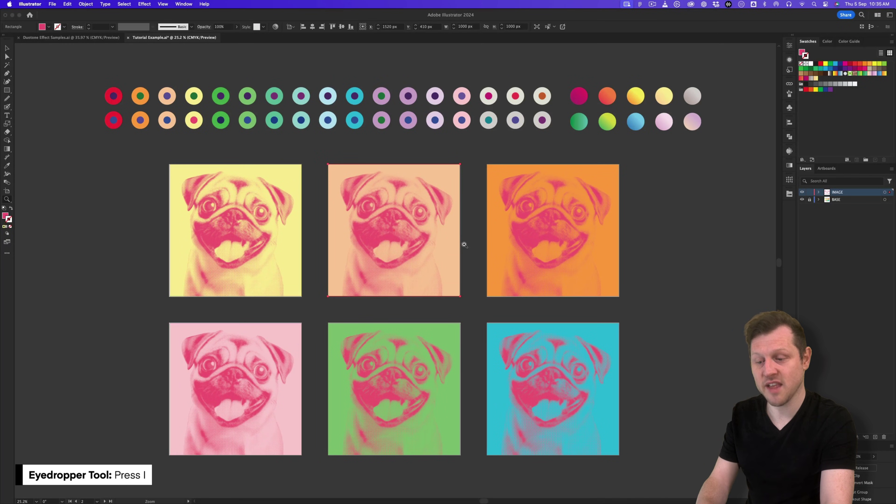
{"action": "left_click", "coordinate": [193, 96]}
{"action": "key", "text": "v"}
{"action": "key", "text": "super+shift+a"}
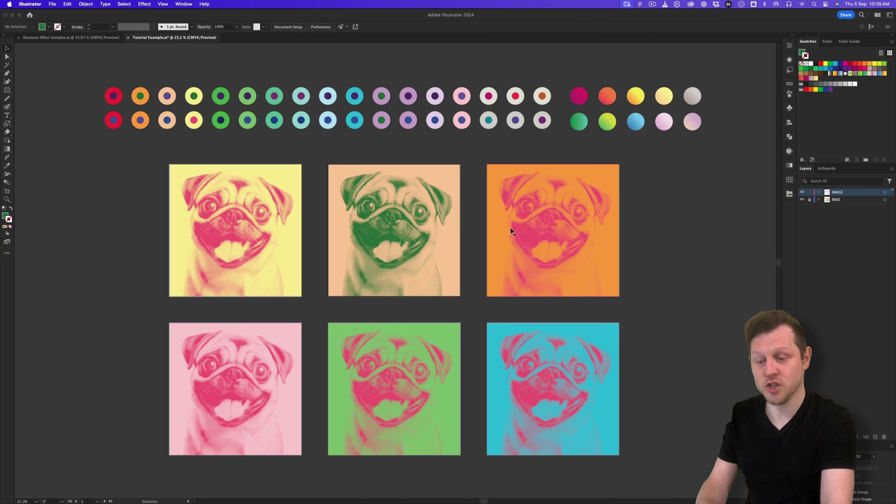
Recolour the pug on the orange artboard with a blue sampled from the centre of a sample circle.
{"action": "left_click", "coordinate": [520, 228]}
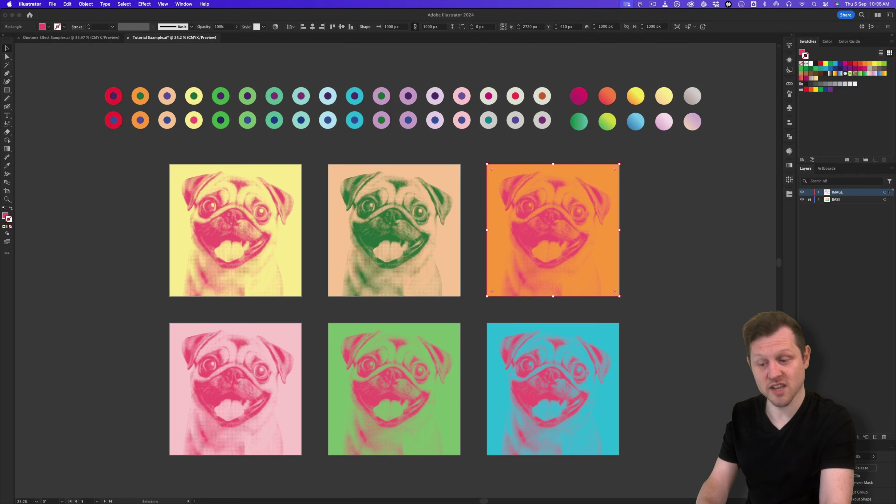
{"action": "key", "text": "i"}
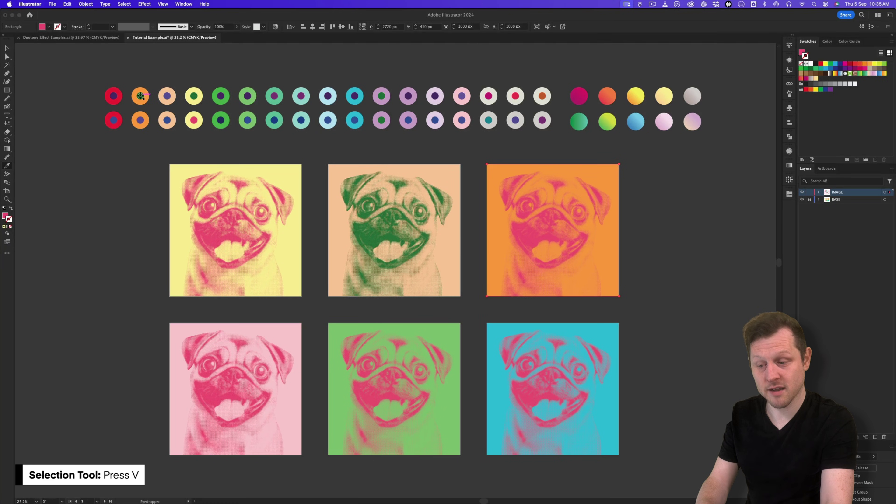
{"action": "left_click", "coordinate": [113, 119]}
{"action": "key", "text": "v"}
{"action": "left_click", "coordinate": [644, 234]}
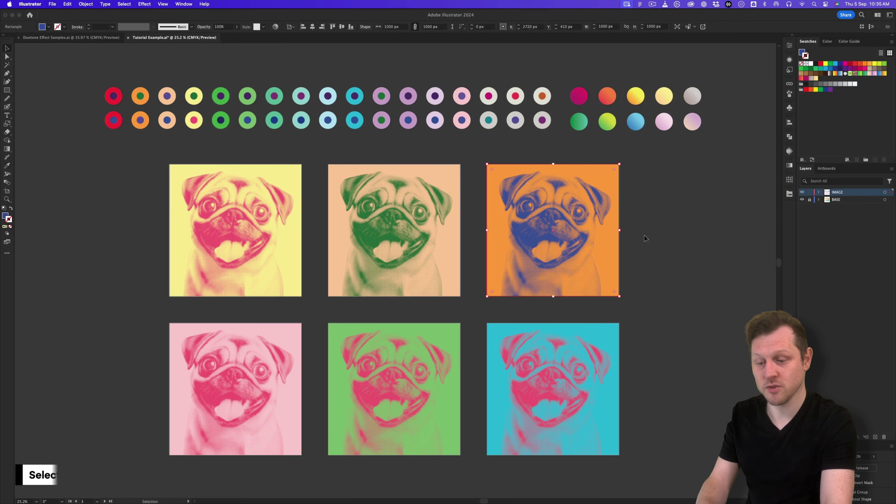
Recolour the pug on the pink artboard with the blue sampled from the centre of the lower pink sample circle.
{"action": "left_click", "coordinate": [272, 356]}
{"action": "key", "text": "i"}
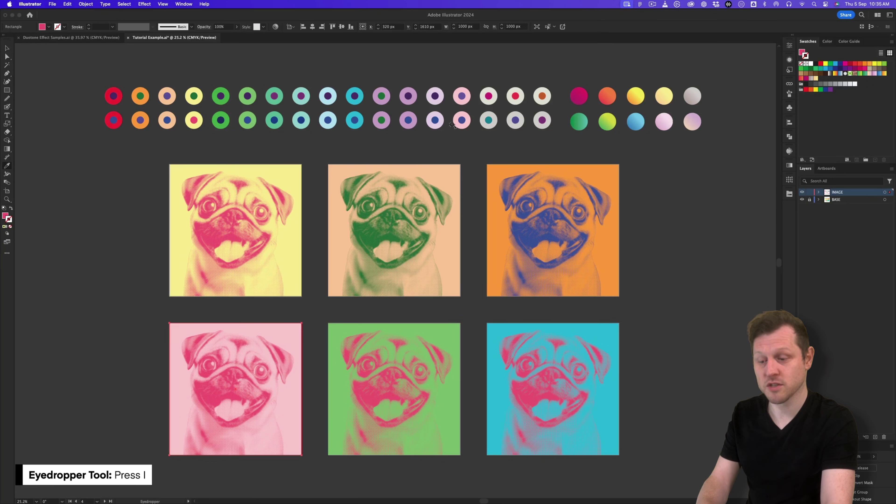
{"action": "left_click", "coordinate": [461, 119]}
{"action": "key", "text": "v"}
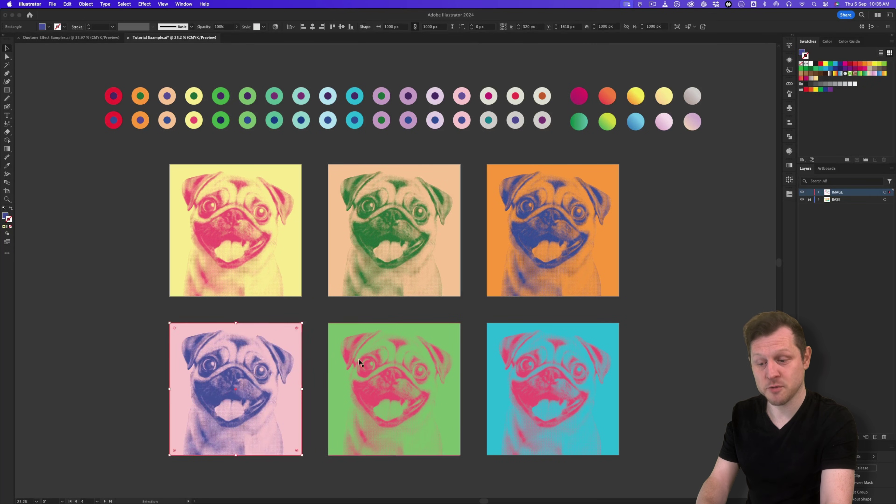
Recolour the pug on the green artboard with the dark purple sampled from the centre of an upper lilac sample circle.
{"action": "left_click", "coordinate": [358, 357]}
{"action": "key", "text": "i"}
{"action": "left_click", "coordinate": [408, 96]}
{"action": "key", "text": "v"}
Recolour the pug on the turquoise artboard with a dark blue sampled from the centre of a sample circle.
{"action": "left_click", "coordinate": [550, 350], "text": "super"}
{"action": "left_click", "coordinate": [355, 96]}
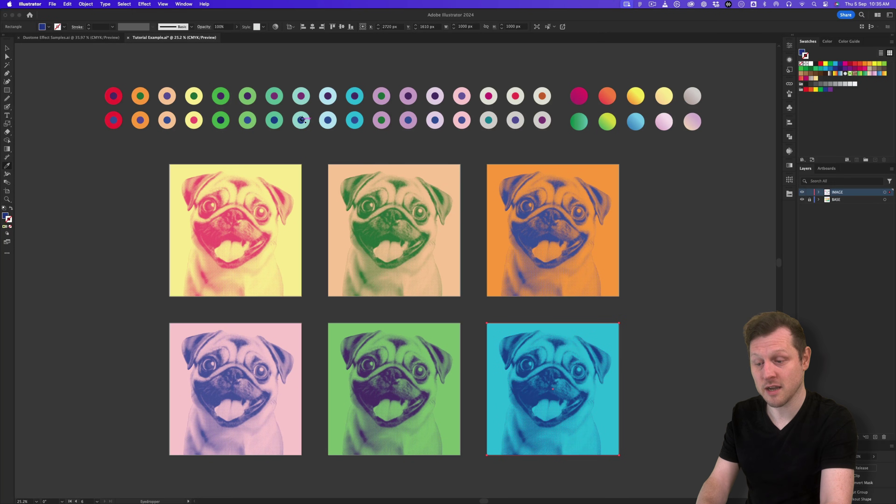
{"action": "key", "text": "v"}
{"action": "left_click", "coordinate": [544, 204]}
{"action": "scroll", "coordinate": [634, 204], "scroll_direction": "right", "scroll_amount": 2}
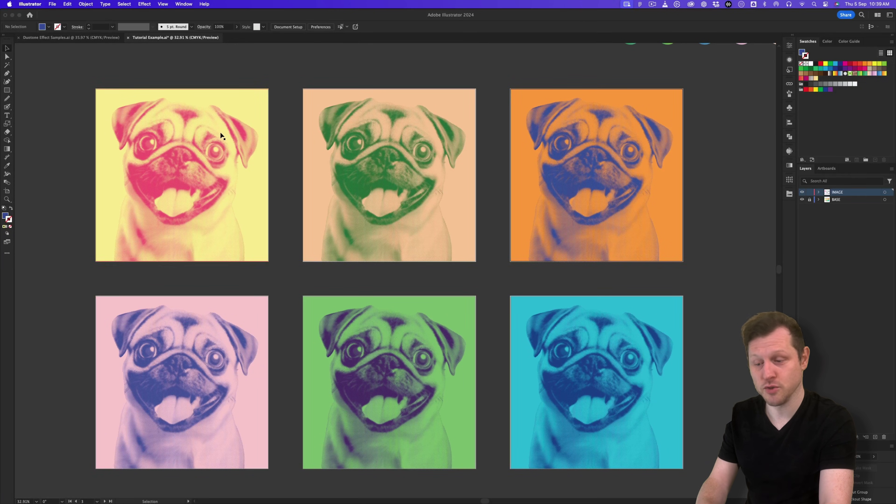
With IMAGE locked and BASE unlocked, recolour the yellow background square with the off-white of the upper sample circle that has a red centre.
{"action": "key", "text": "z"}
{"action": "left_click_drag", "start_coordinate": [143, 123], "coordinate": [349, 99]}
{"action": "left_click_drag", "start_coordinate": [325, 188], "coordinate": [525, 269]}
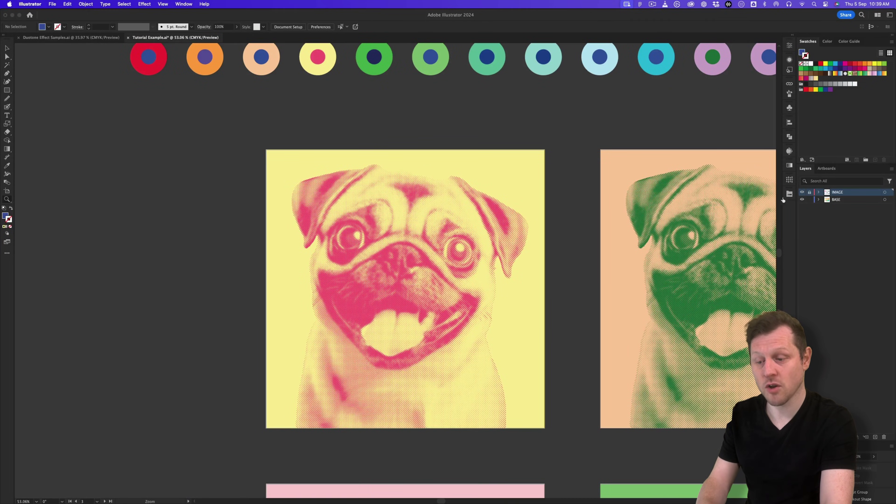
{"action": "left_click", "coordinate": [533, 158]}
{"action": "key", "text": "z"}
{"action": "scroll", "coordinate": [530, 170], "scroll_direction": "down", "scroll_amount": 5}
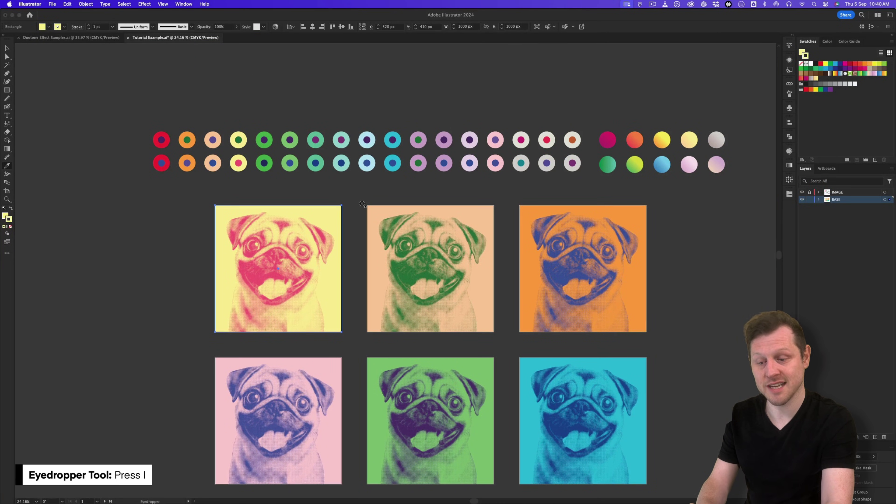
{"action": "left_click", "coordinate": [548, 134]}
{"action": "key", "text": "v"}
{"action": "left_click", "coordinate": [566, 108]}
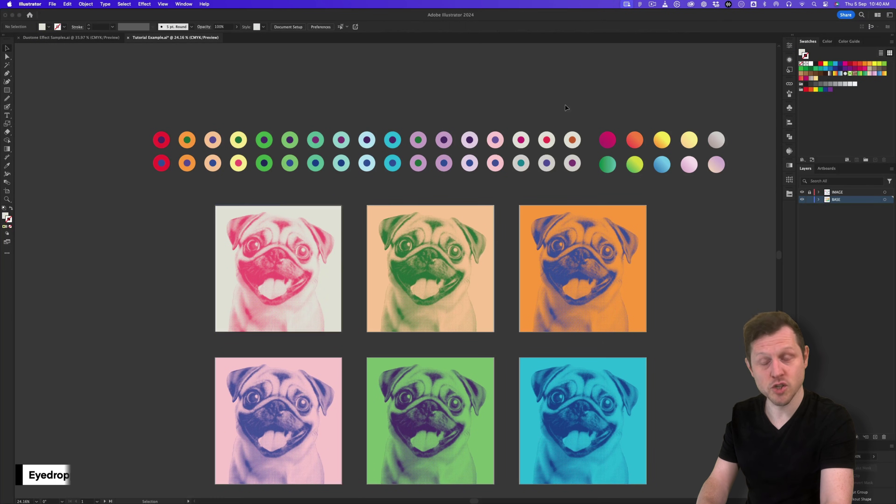
Lock the BASE layer, unlock IMAGE and recolour the pink pug with the purple from the centre of the last lower sample circle.
{"action": "left_click", "coordinate": [809, 199]}
{"action": "left_click", "coordinate": [286, 243]}
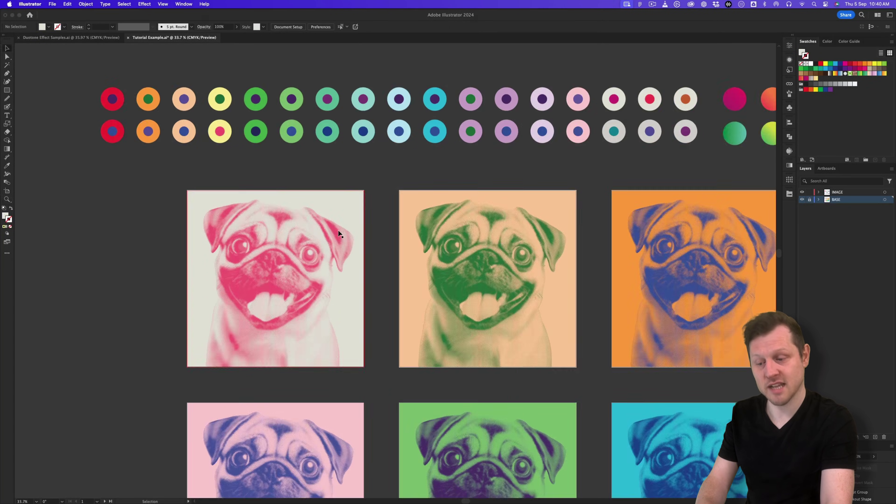
{"action": "key", "text": "v"}
{"action": "left_click", "coordinate": [338, 229]}
{"action": "key", "text": "i"}
{"action": "left_click", "coordinate": [682, 131]}
Select the green pug and its peach background square on the second artboard and open Recolor Artwork for them.
{"action": "key", "text": "z"}
{"action": "left_click_drag", "start_coordinate": [235, 275], "coordinate": [293, 274]}
{"action": "left_click_drag", "start_coordinate": [430, 218], "coordinate": [236, 176]}
{"action": "left_click_drag", "start_coordinate": [417, 194], "coordinate": [500, 244]}
{"action": "key", "text": "v"}
{"action": "left_click", "coordinate": [337, 287]}
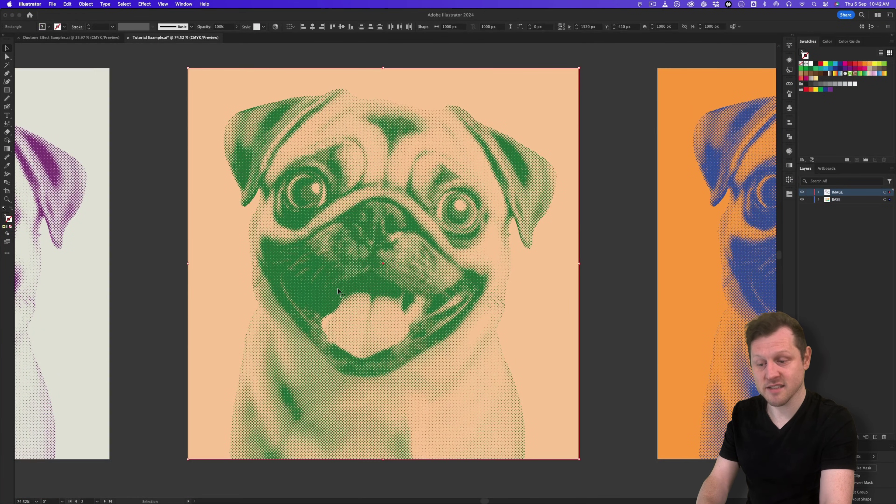
{"action": "left_click", "coordinate": [68, 4]}
{"action": "mouse_move", "coordinate": [124, 145]}
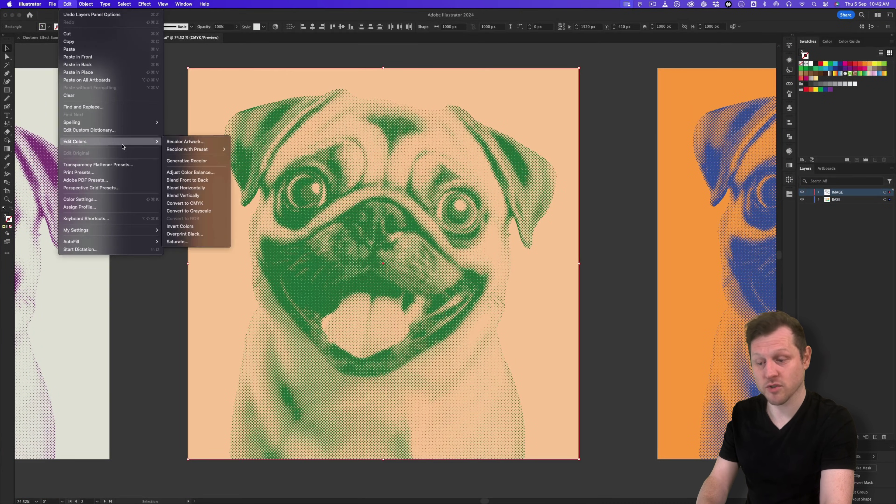
{"action": "left_click", "coordinate": [185, 141]}
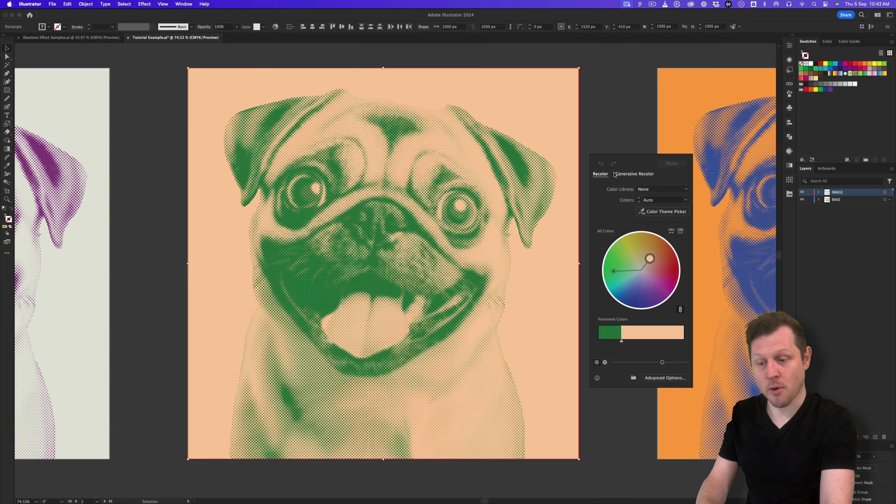
{"action": "left_click_drag", "start_coordinate": [622, 160], "coordinate": [636, 153]}
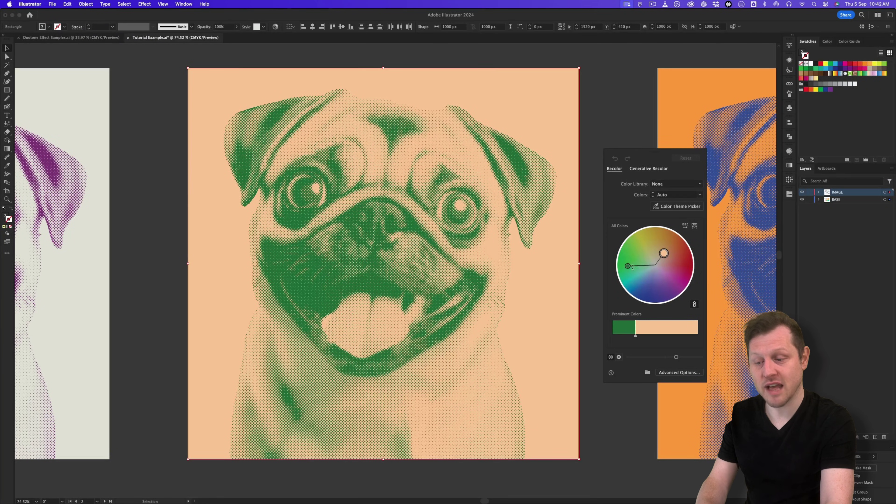
Shift the linked colours to maroon on light blue, and recolour the artwork with a sample prompt of Generative Recolor.
{"action": "left_click_drag", "start_coordinate": [629, 267], "coordinate": [676, 272]}
{"action": "left_click", "coordinate": [655, 169]}
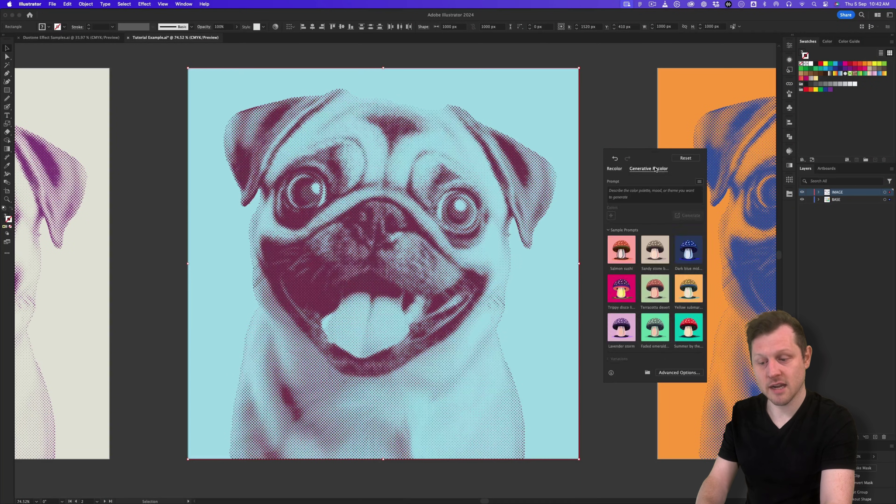
{"action": "left_click", "coordinate": [621, 285]}
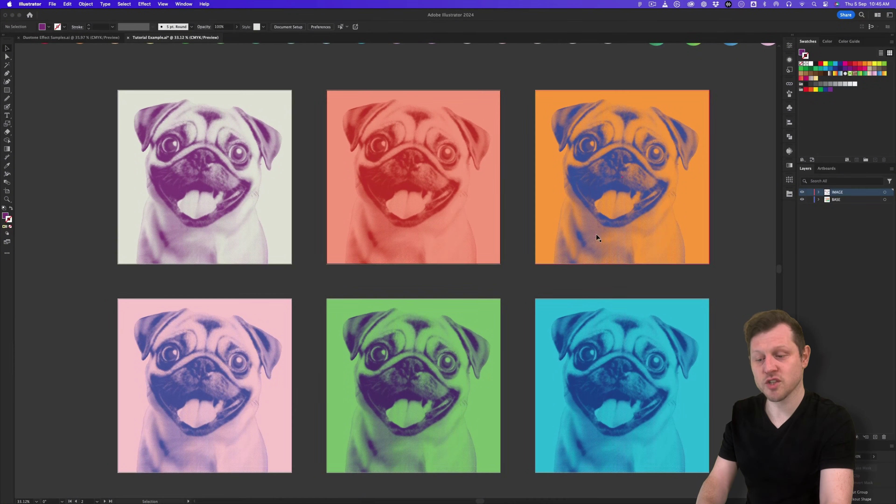
With IMAGE locked, recolour the orange background square with the red-to-orange gradient of the second upper gradient sample circle.
{"action": "key", "text": "z"}
{"action": "left_click_drag", "start_coordinate": [609, 177], "coordinate": [704, 126]}
{"action": "left_click_drag", "start_coordinate": [703, 127], "coordinate": [481, 198]}
{"action": "left_click_drag", "start_coordinate": [391, 247], "coordinate": [397, 247]}
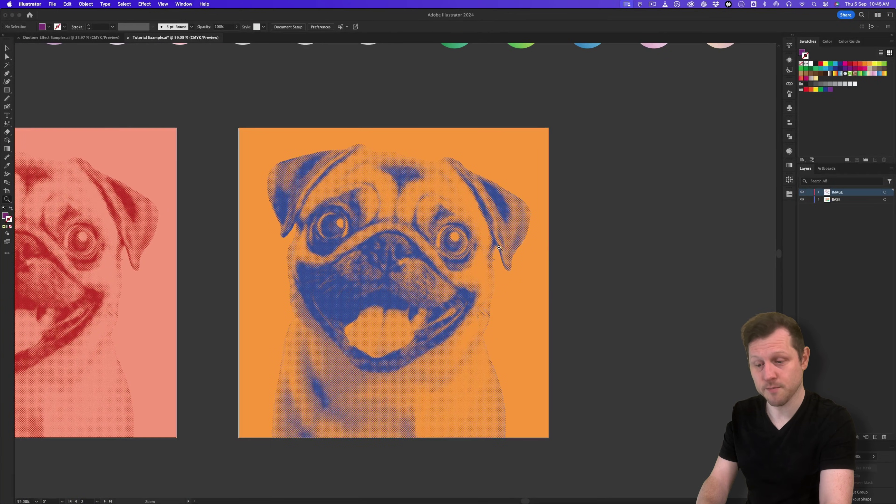
{"action": "key", "text": "v"}
{"action": "left_click", "coordinate": [532, 148]}
{"action": "key", "text": "z"}
{"action": "left_click_drag", "start_coordinate": [553, 137], "coordinate": [547, 255]}
{"action": "key", "text": "i"}
{"action": "left_click", "coordinate": [536, 139]}
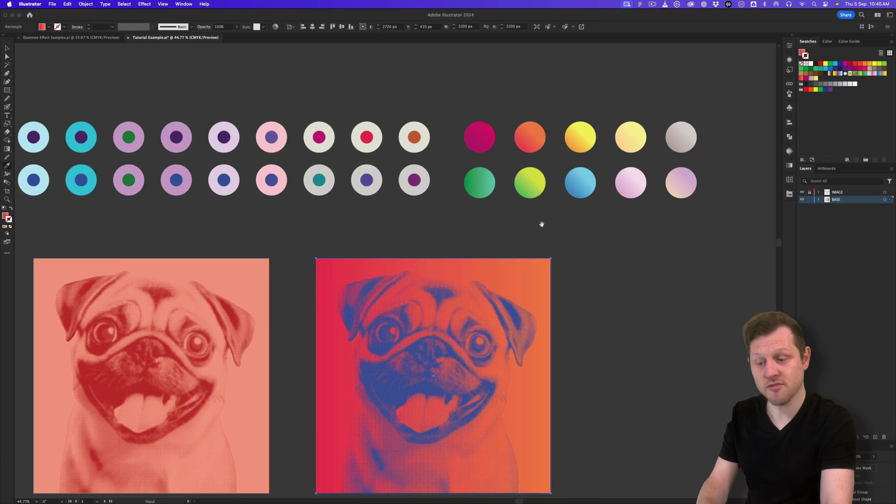
Redraw the background square's gradient diagonally, from red beyond its lower-left corner to orange near the pug's right ear, and deselect it.
{"action": "scroll", "coordinate": [540, 234], "scroll_direction": "down", "scroll_amount": 3}
{"action": "key", "text": "v"}
{"action": "left_click", "coordinate": [7, 149]}
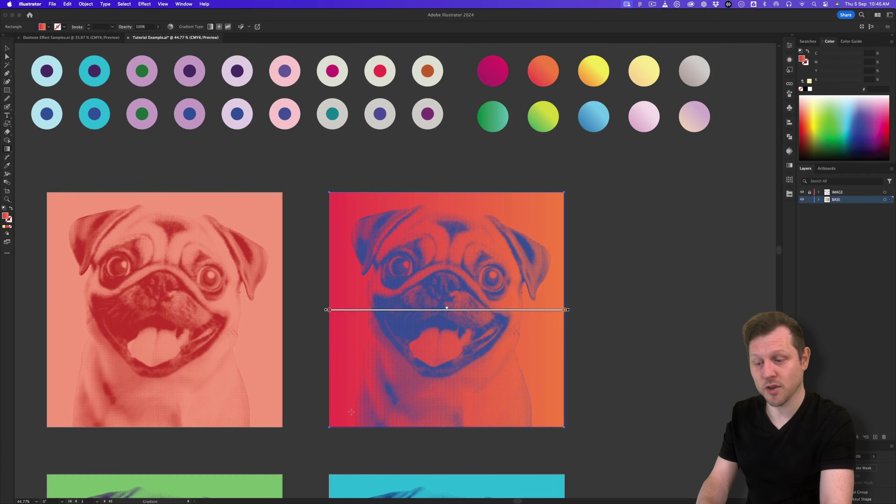
{"action": "left_click_drag", "start_coordinate": [314, 446], "coordinate": [518, 312]}
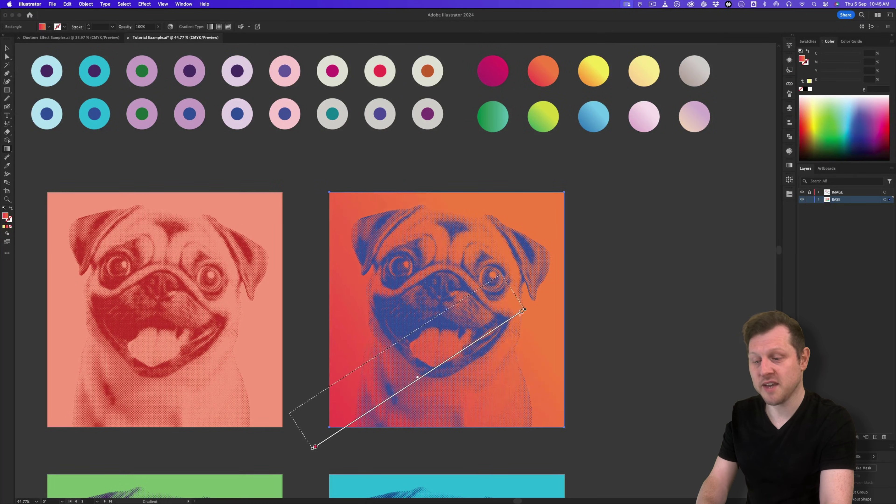
{"action": "key", "text": "v"}
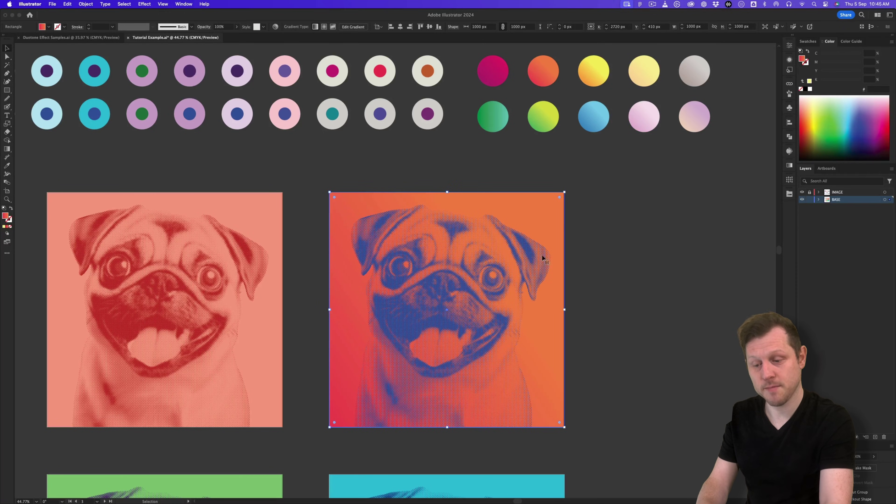
{"action": "left_click", "coordinate": [607, 236]}
With IMAGE unlocked, recolour the blue pug on the gradient background, trying several sample circle centres and ending with purple.
{"action": "scroll", "coordinate": [607, 236], "scroll_direction": "left", "scroll_amount": 2}
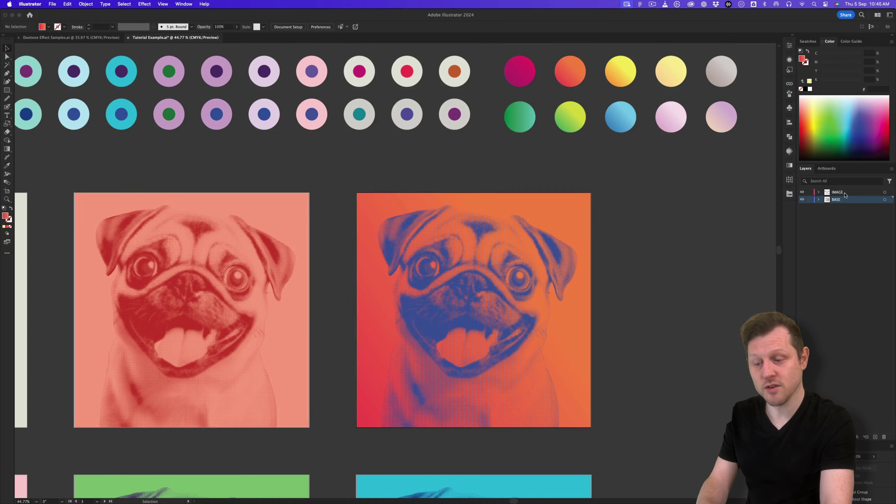
{"action": "left_click", "coordinate": [544, 244]}
{"action": "key", "text": "i"}
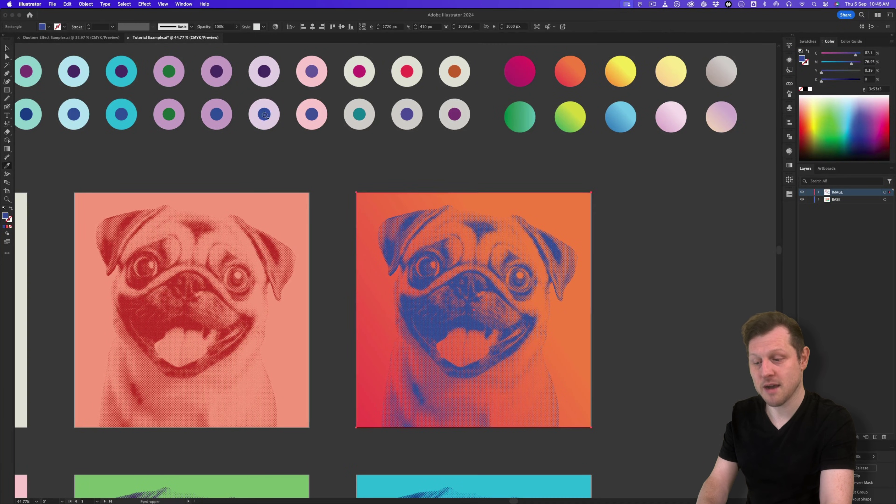
{"action": "left_click", "coordinate": [360, 72]}
{"action": "left_click", "coordinate": [454, 71]}
{"action": "left_click", "coordinate": [406, 72]}
{"action": "scroll", "coordinate": [407, 71], "scroll_direction": "left", "scroll_amount": 6}
{"action": "left_click", "coordinate": [178, 72]}
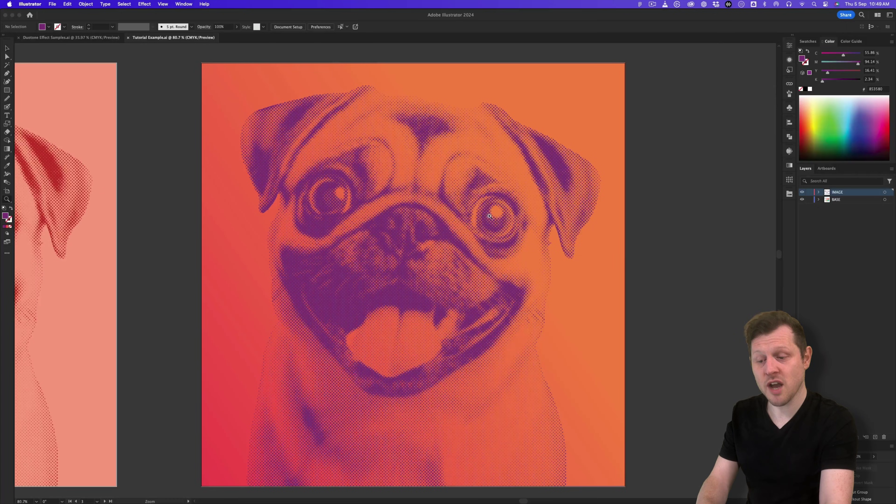
Open Export for Screens to export the six pug artboards.
{"action": "key", "text": "z"}
{"action": "left_click_drag", "start_coordinate": [490, 216], "coordinate": [383, 254]}
{"action": "left_click_drag", "start_coordinate": [389, 255], "coordinate": [512, 203]}
{"action": "left_click_drag", "start_coordinate": [390, 223], "coordinate": [407, 223]}
{"action": "left_click_drag", "start_coordinate": [517, 293], "coordinate": [520, 281]}
{"action": "key", "text": "v"}
{"action": "left_click", "coordinate": [52, 5]}
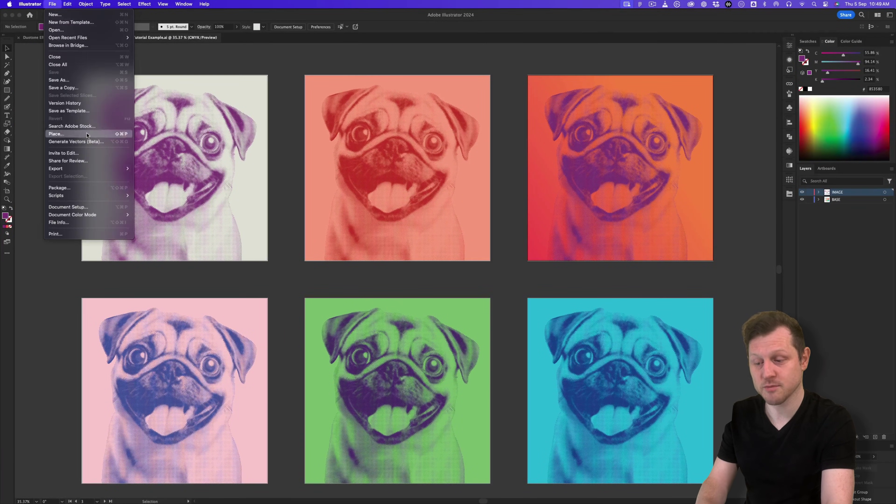
{"action": "mouse_move", "coordinate": [116, 172]}
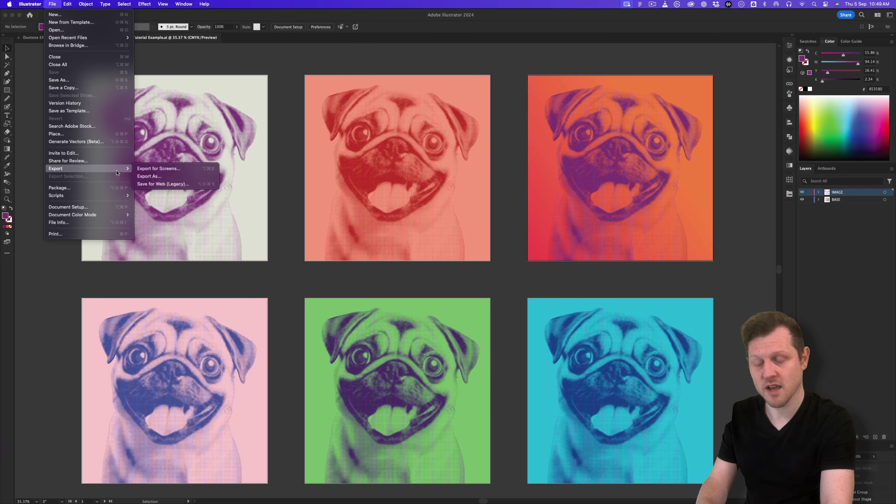
{"action": "left_click", "coordinate": [158, 168]}
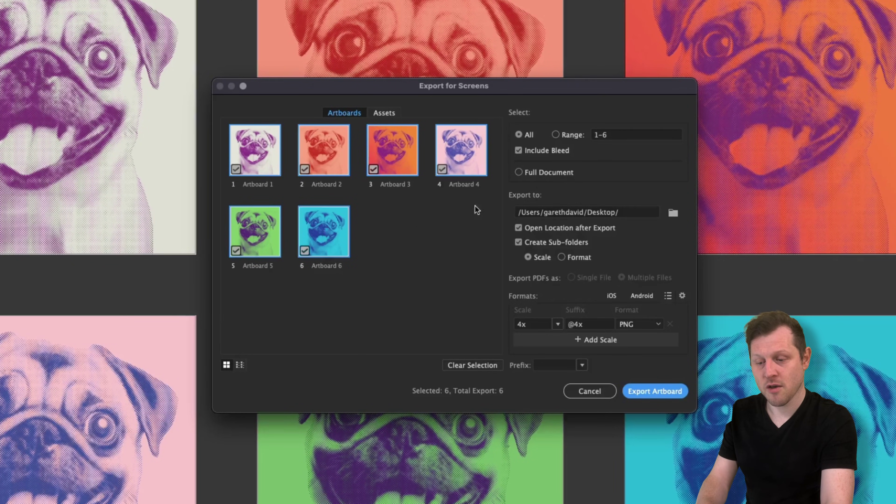
Export all six artboards as PNG at 4x scale into the DUOTONE EFFECT folder.
{"action": "left_click", "coordinate": [557, 323]}
{"action": "left_click", "coordinate": [569, 374]}
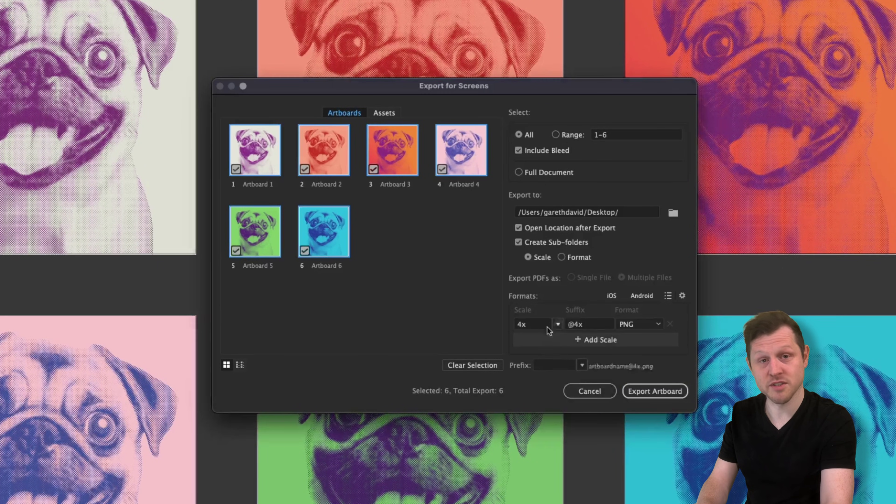
{"action": "left_click", "coordinate": [658, 324]}
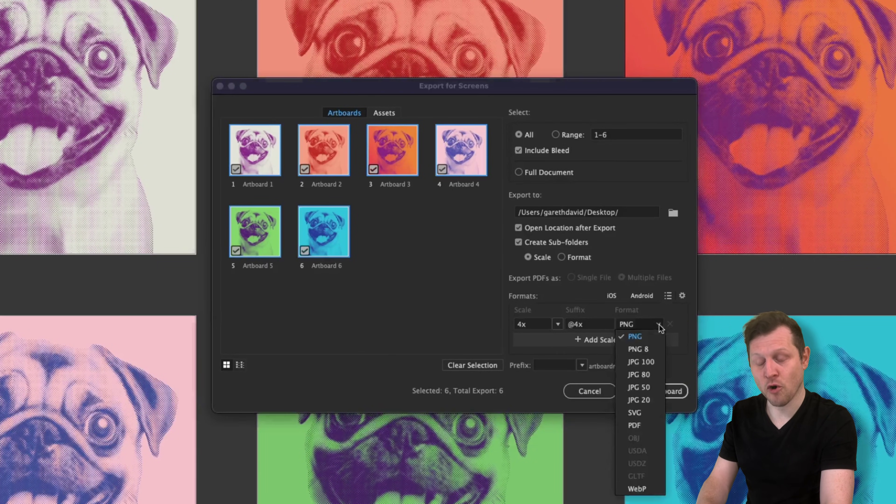
{"action": "left_click", "coordinate": [642, 338]}
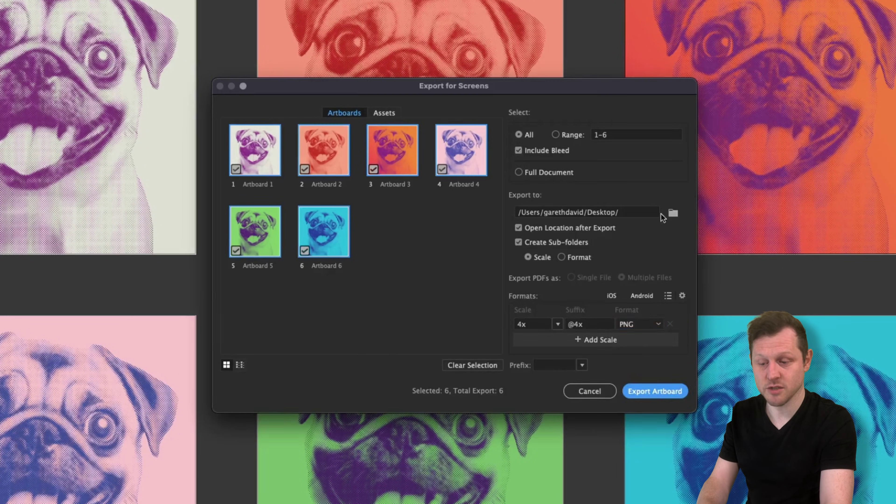
{"action": "left_click", "coordinate": [675, 213]}
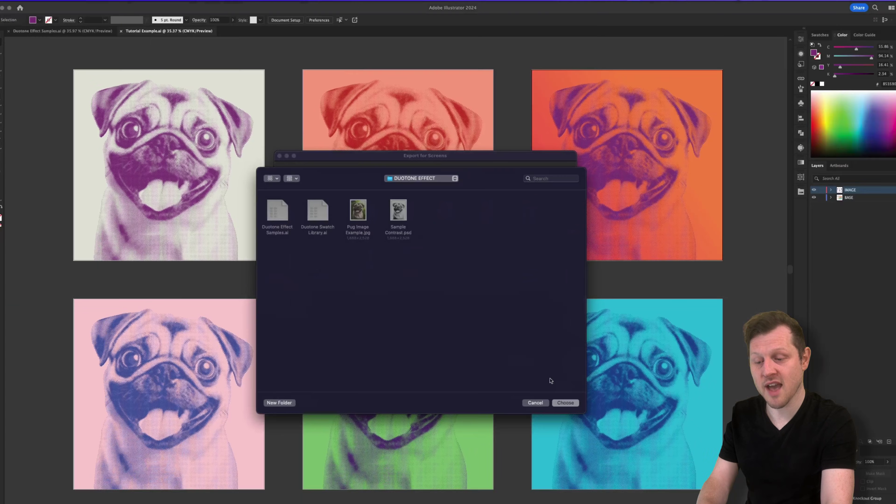
{"action": "left_click", "coordinate": [560, 399]}
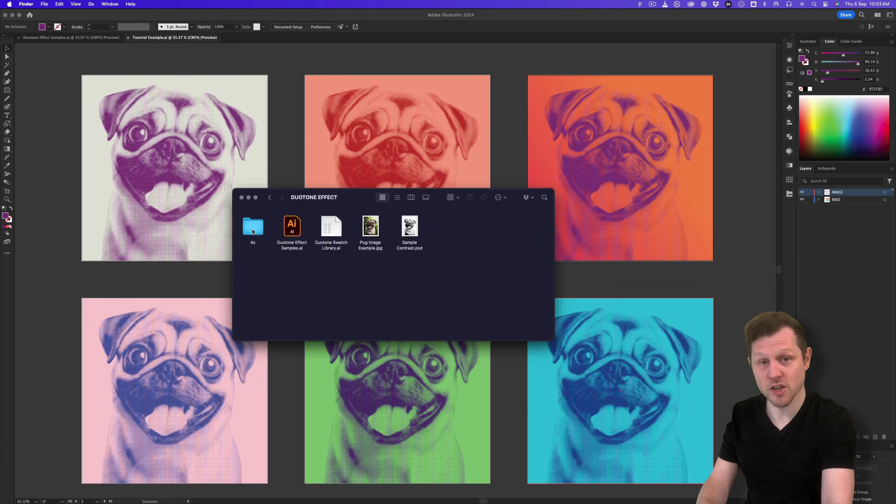
Open the exported 4x folder in Finder, select all its images and open them for viewing.
{"action": "double_click", "coordinate": [253, 231]}
{"action": "left_click_drag", "start_coordinate": [477, 261], "coordinate": [255, 221]}
{"action": "right_click", "coordinate": [255, 221]}
{"action": "mouse_move", "coordinate": [300, 241]}
{"action": "left_click", "coordinate": [427, 242]}
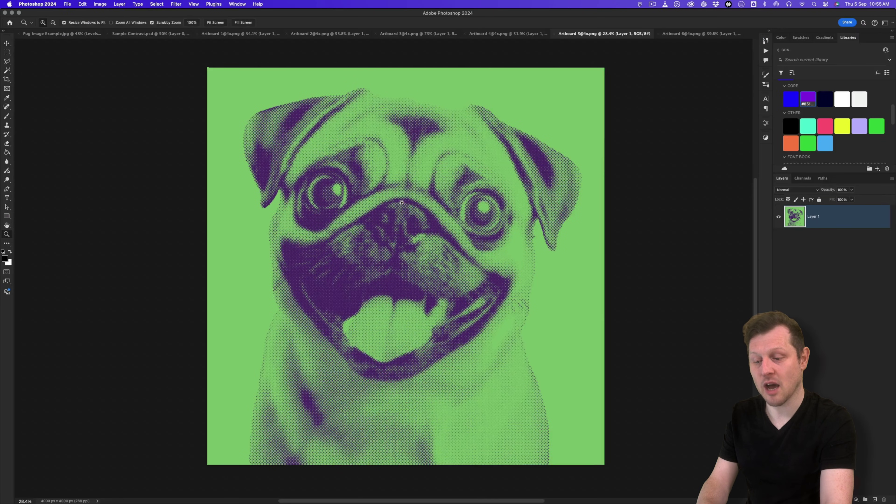
{"action": "left_click_drag", "start_coordinate": [317, 190], "coordinate": [353, 186]}
{"action": "key", "text": "super+0"}
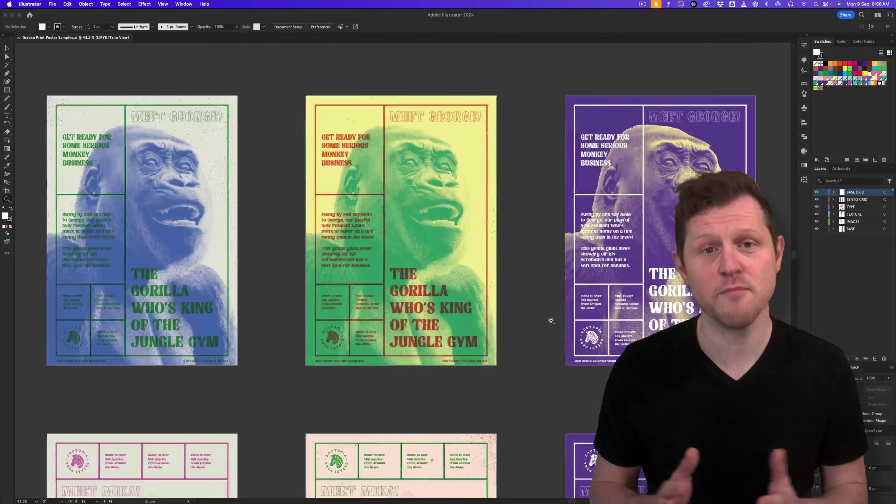
{"action": "scroll", "coordinate": [551, 320], "scroll_direction": "down", "scroll_amount": 9}
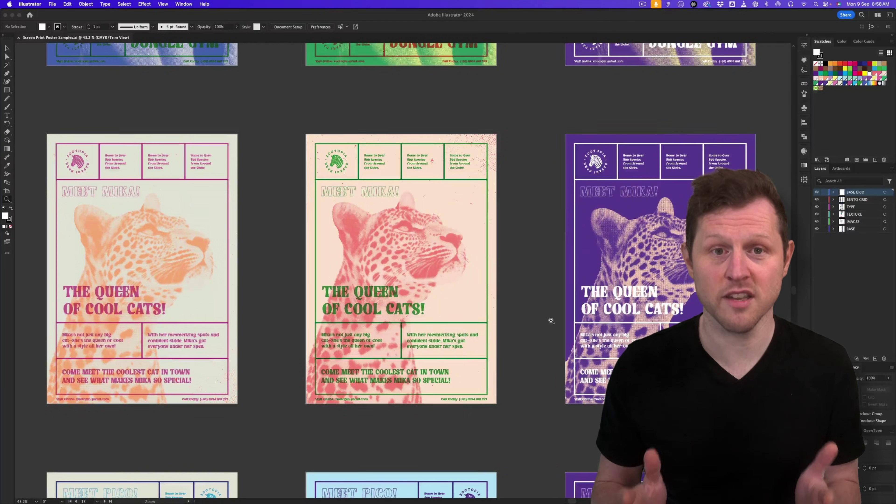
{"action": "scroll", "coordinate": [551, 320], "scroll_direction": "up", "scroll_amount": 6}
{"action": "scroll", "coordinate": [551, 320], "scroll_direction": "up", "scroll_amount": 20}
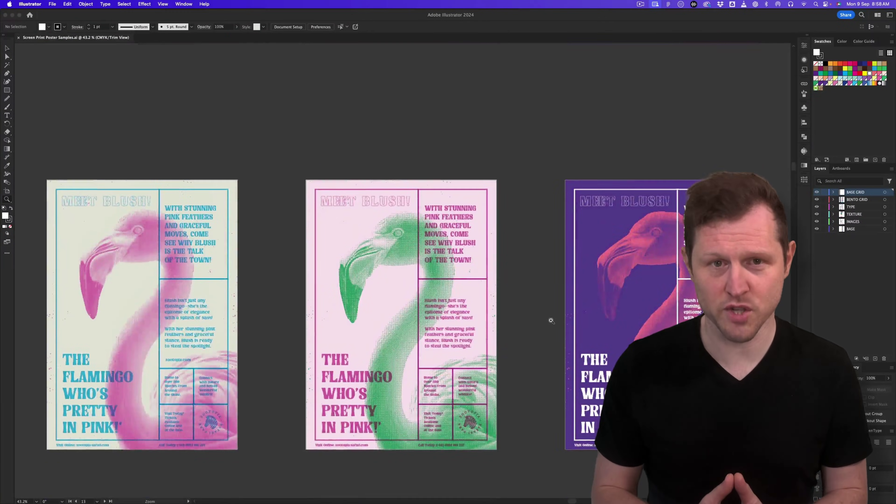